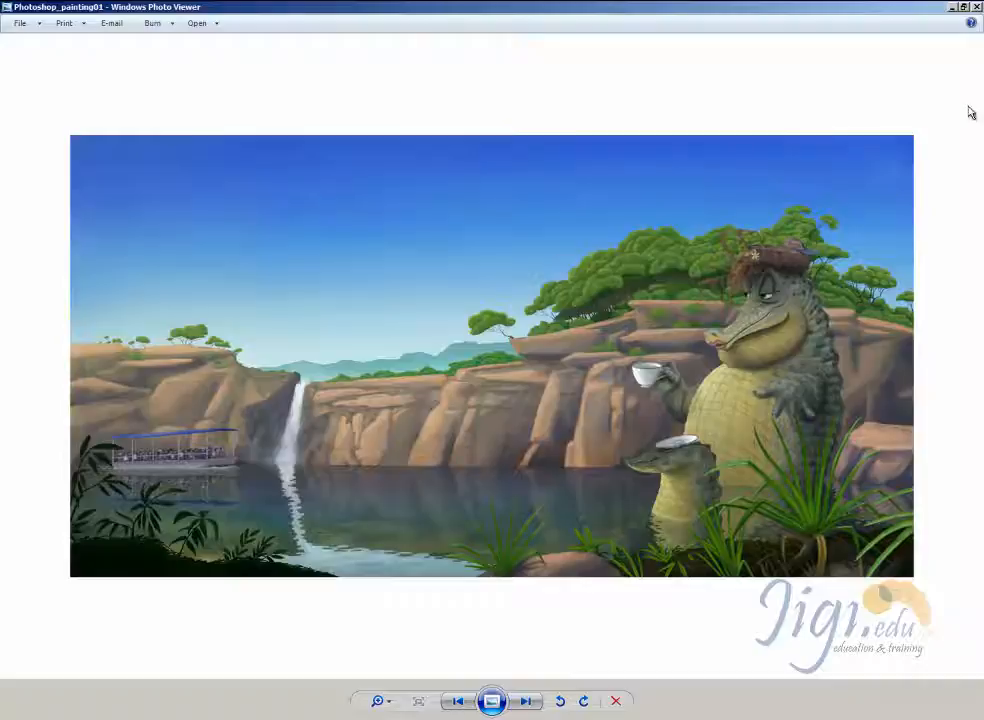
Step: Close the current painting, open the Graphics folder and view its images from For_films through web_work01
click(976, 7)
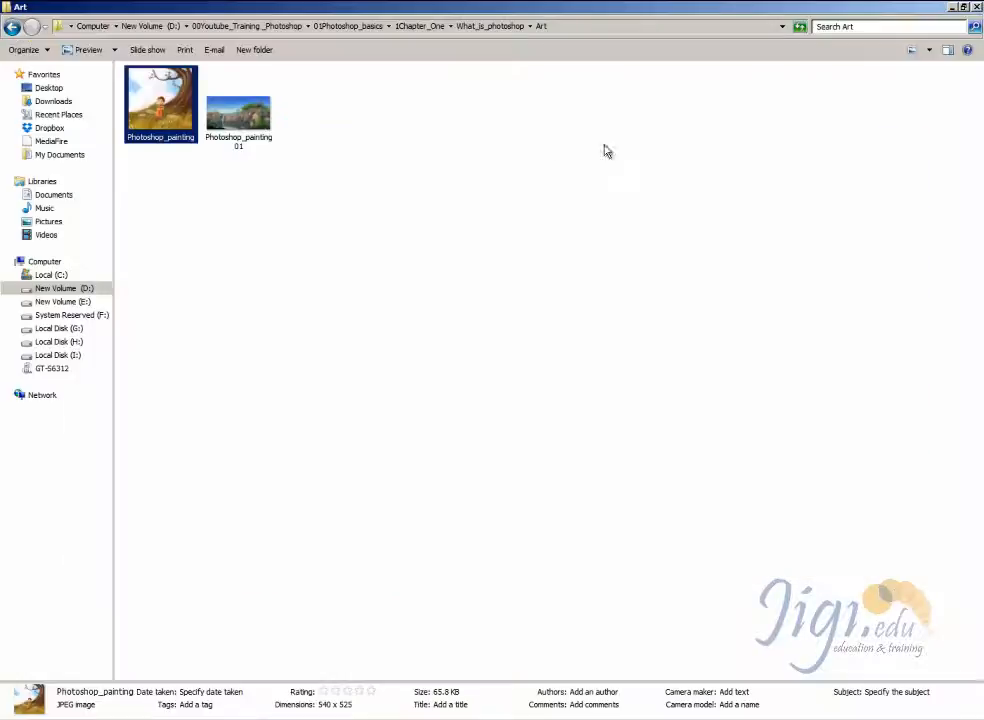
click(12, 27)
click(164, 111)
double_click(164, 111)
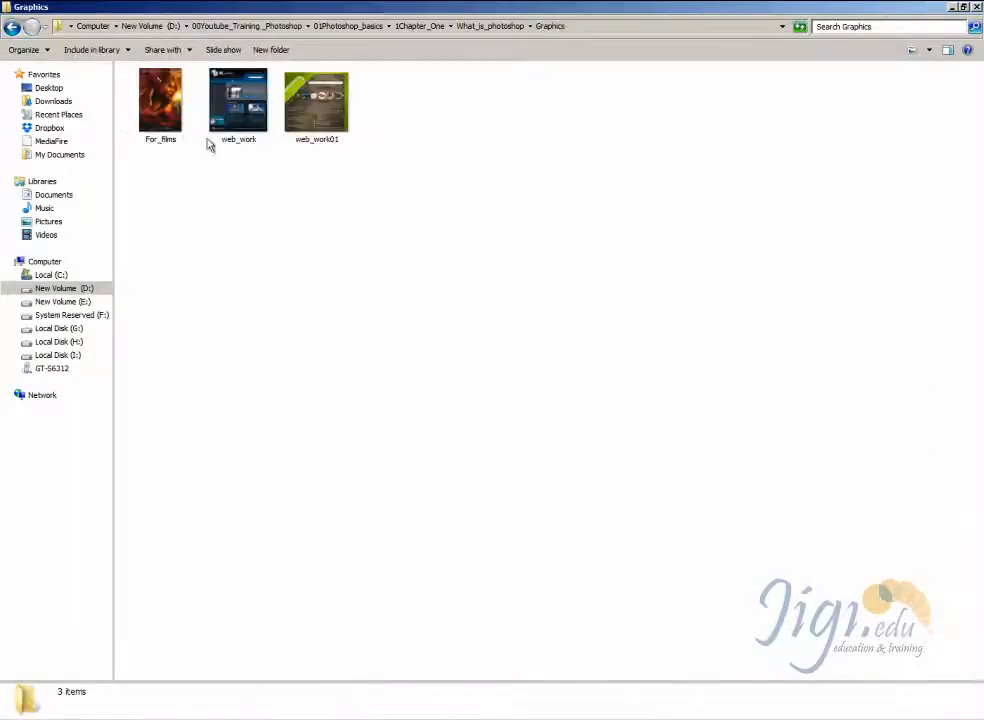
double_click(160, 132)
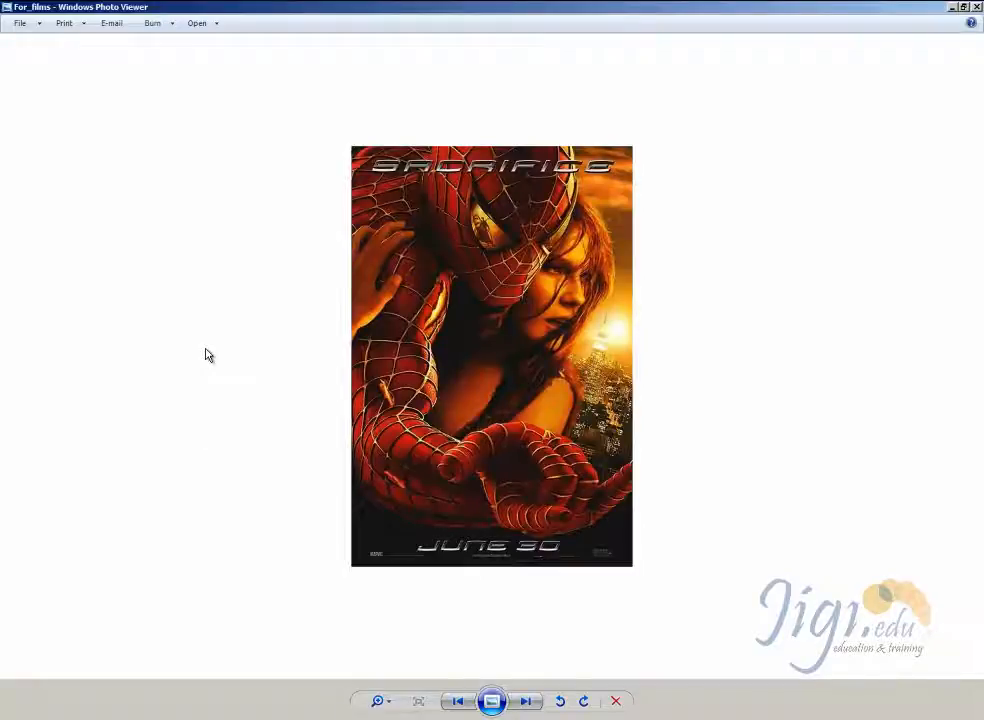
key(Right)
key(Right)
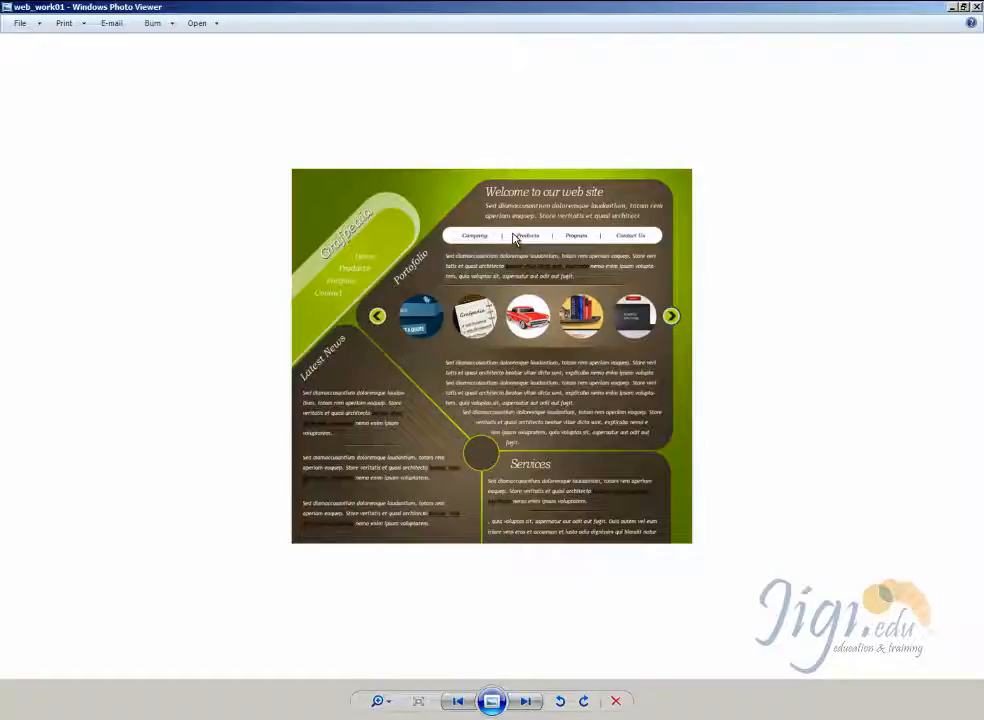
click(976, 7)
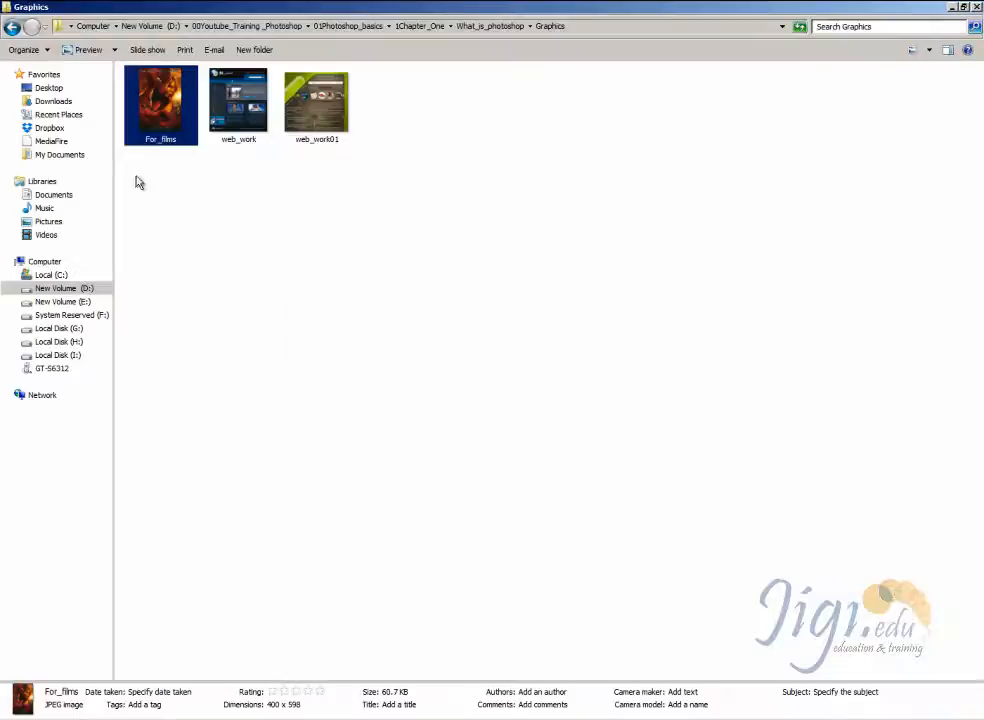
Step: Open the Retouch&manipulation folder and view its images, starting with Photo_retouch and continuing through the hand manipulations
click(12, 26)
double_click(190, 119)
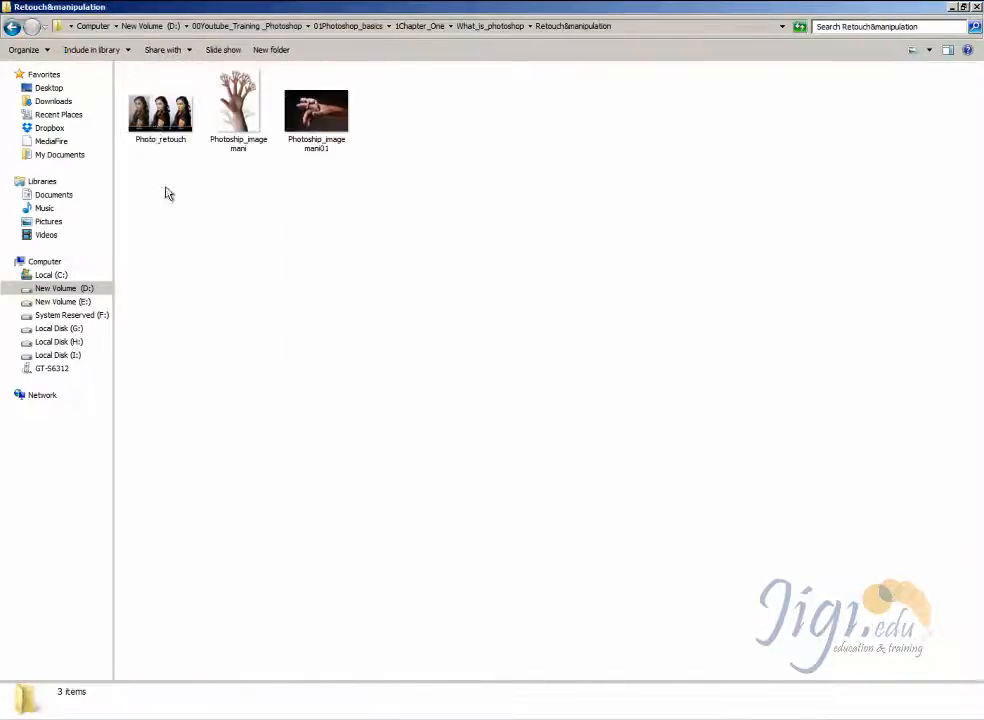
double_click(160, 112)
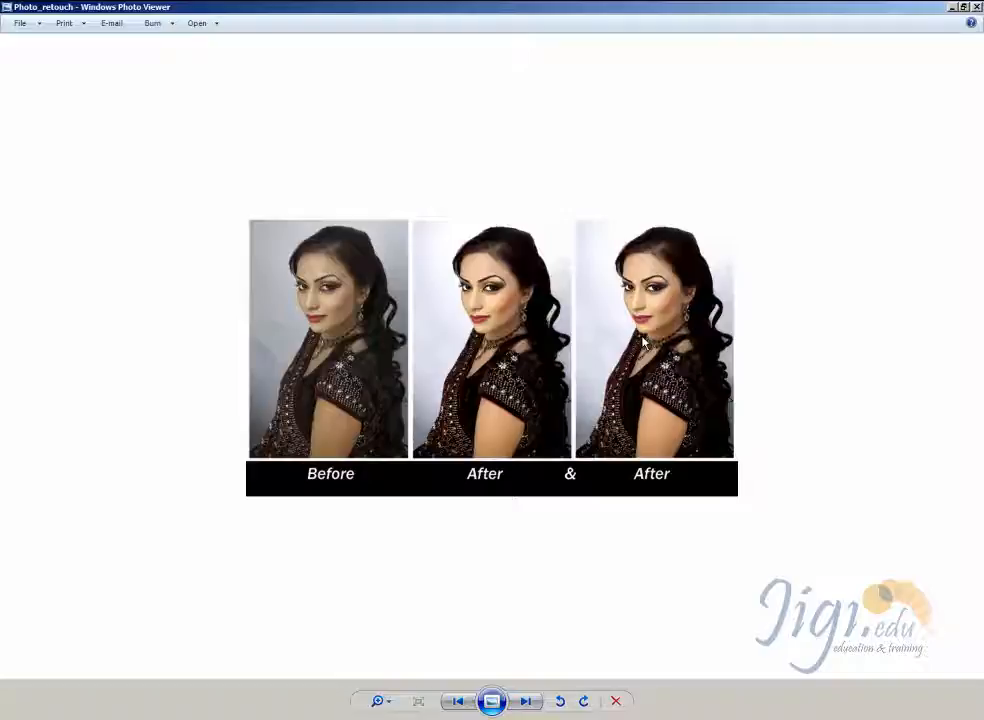
key(Right)
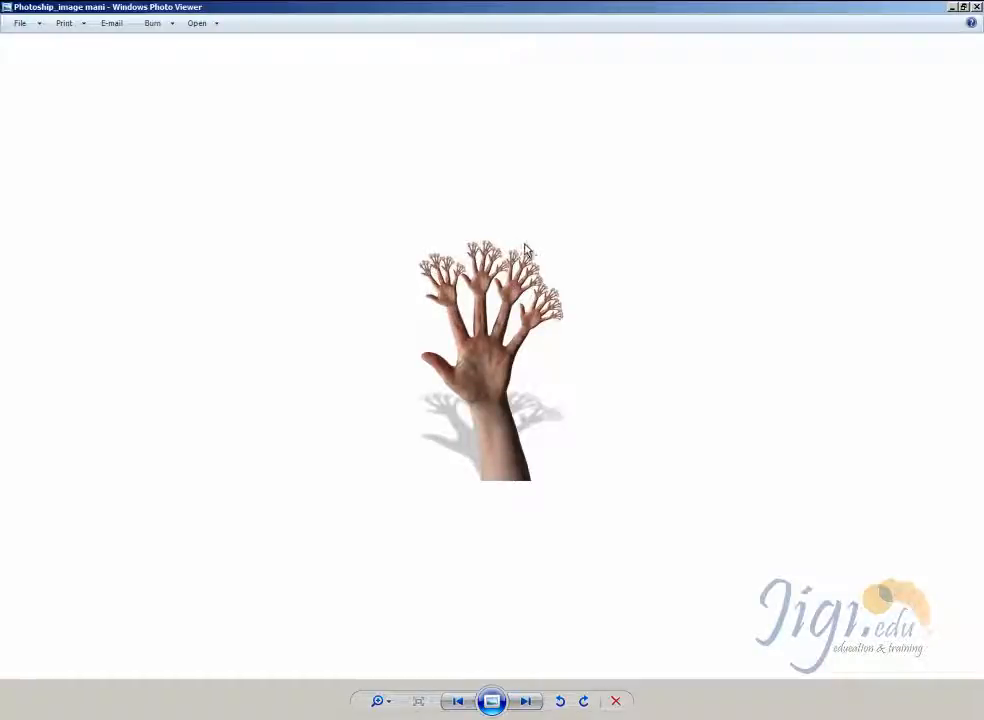
key(Right)
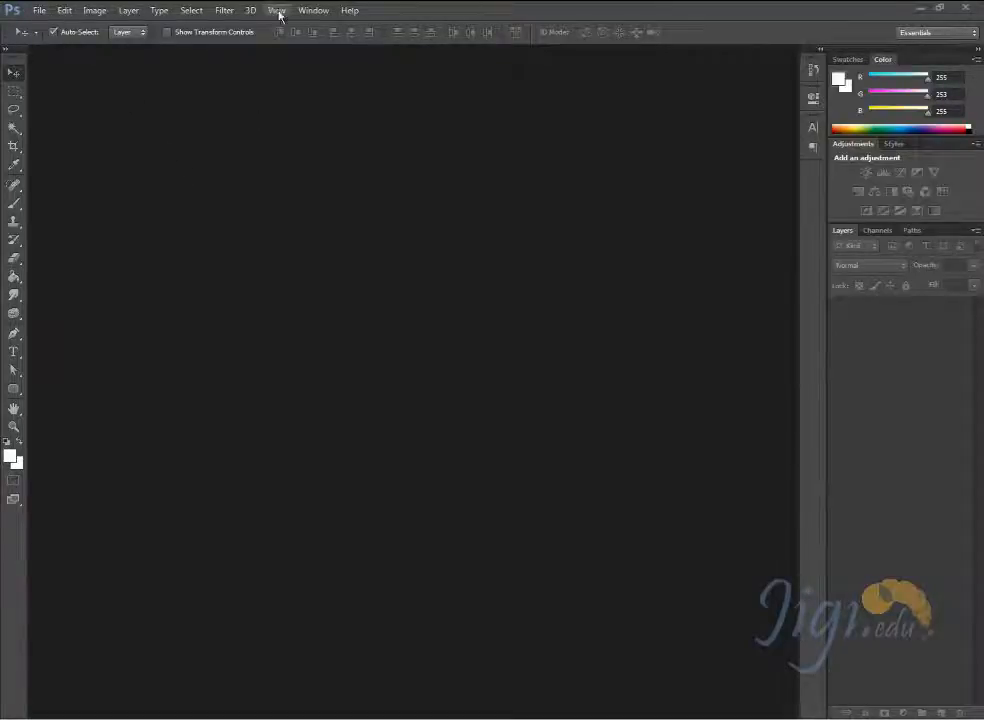
click(37, 10)
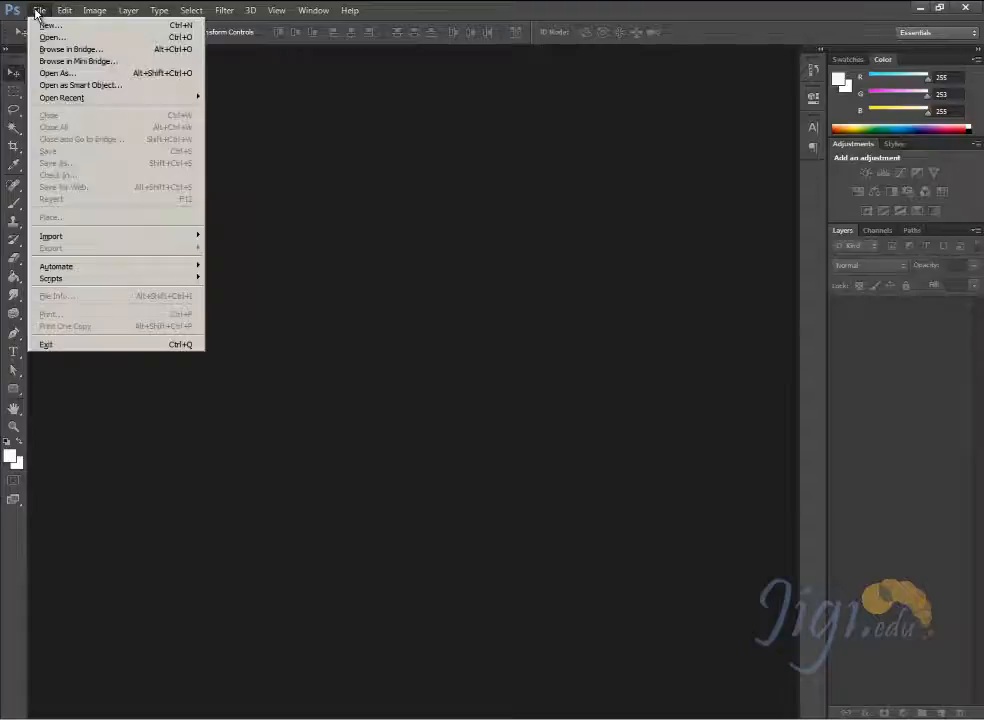
click(63, 13)
click(93, 12)
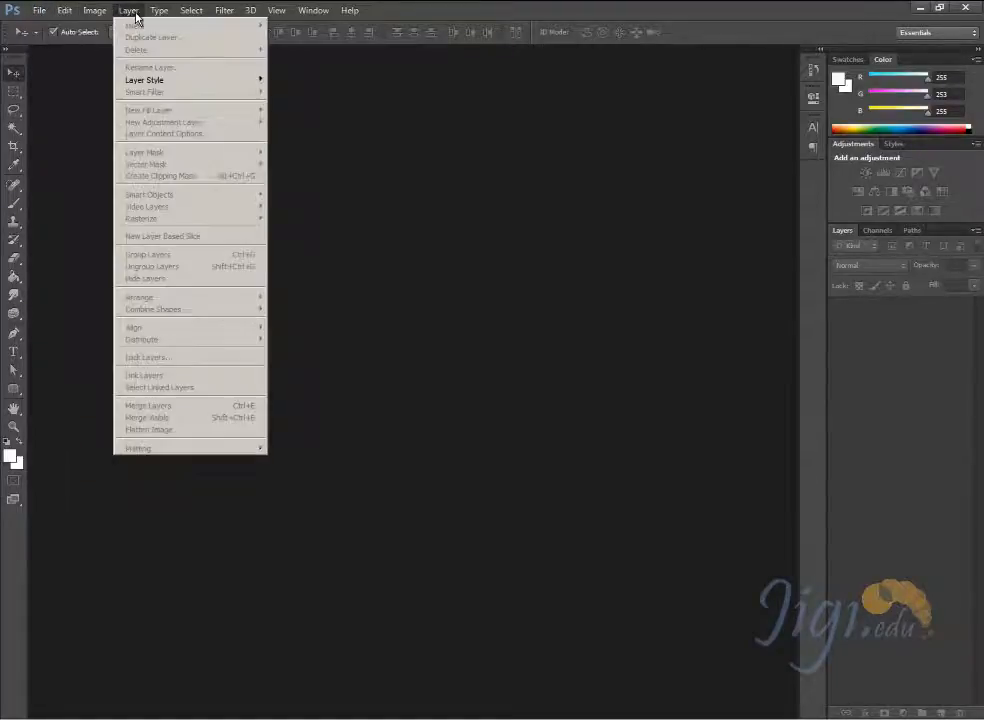
mouse_move(191, 13)
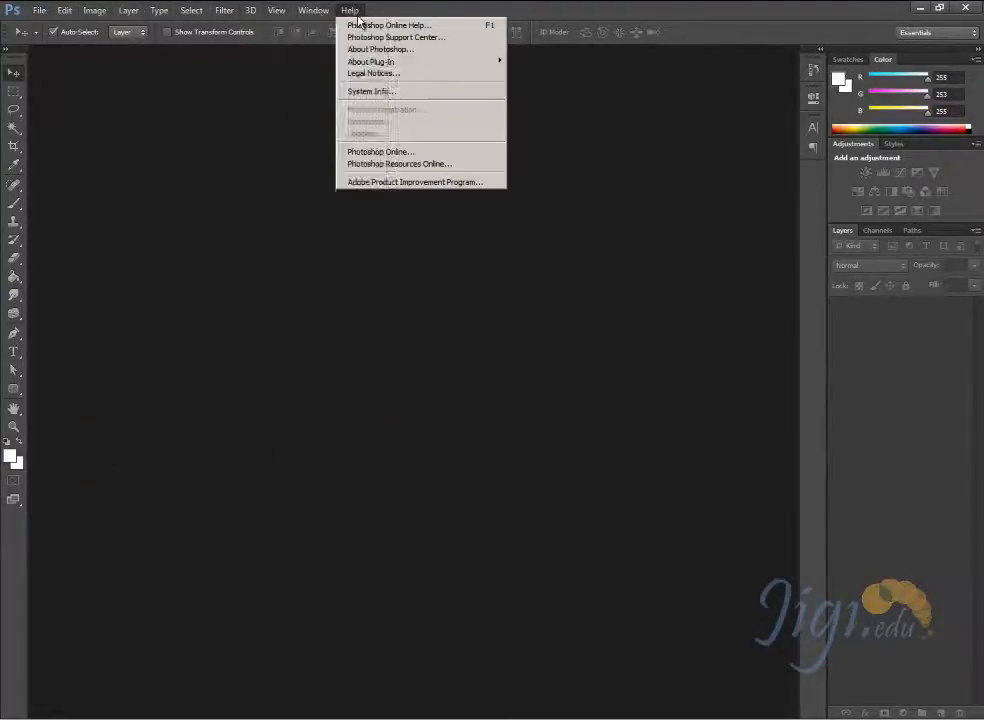
click(89, 229)
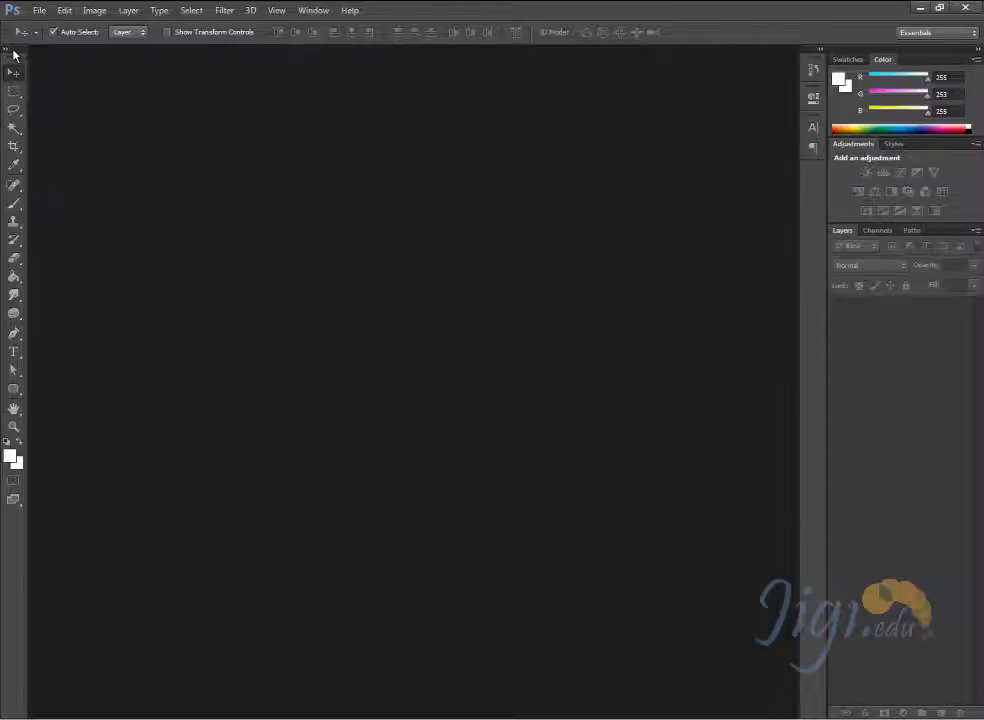
Step: Expand the docked Tools panel to two columns and return it to a single column
drag(12, 47, 9, 128)
click(197, 82)
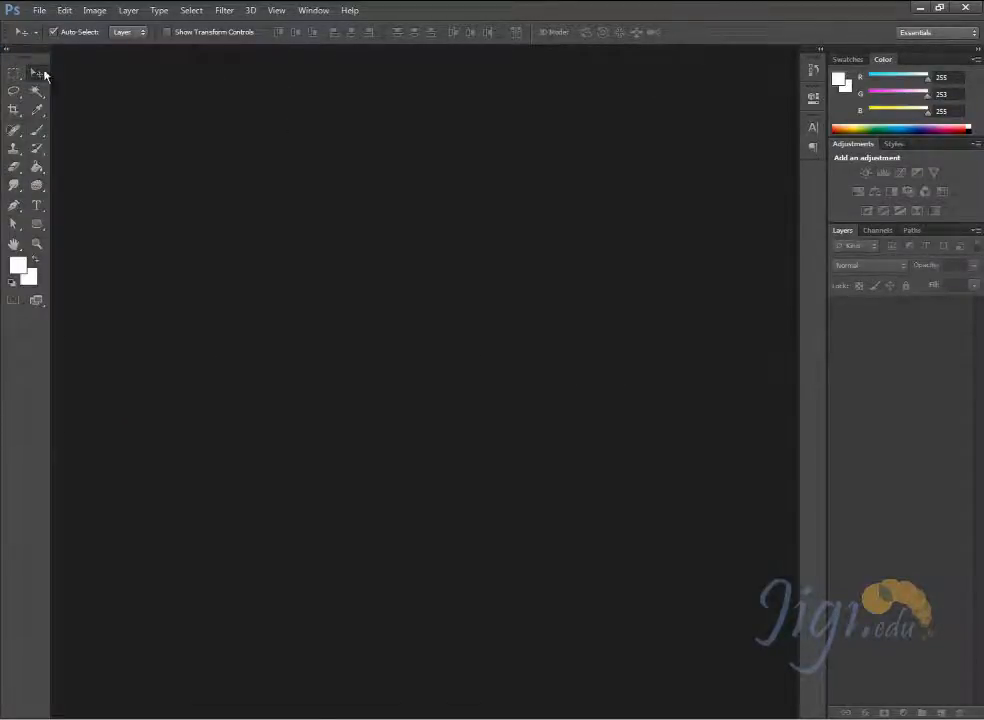
click(8, 50)
click(8, 50)
click(8, 50)
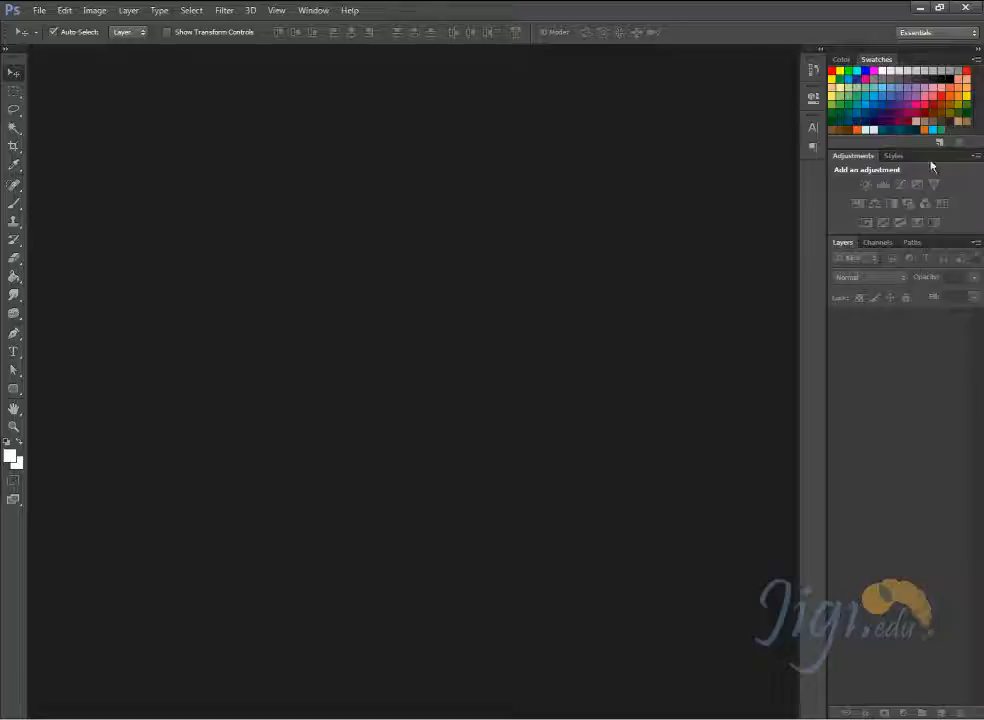
Step: Detach the Color panel so it floats over the workspace, and dock it back after Swatches with Color in front
click(845, 62)
click(882, 62)
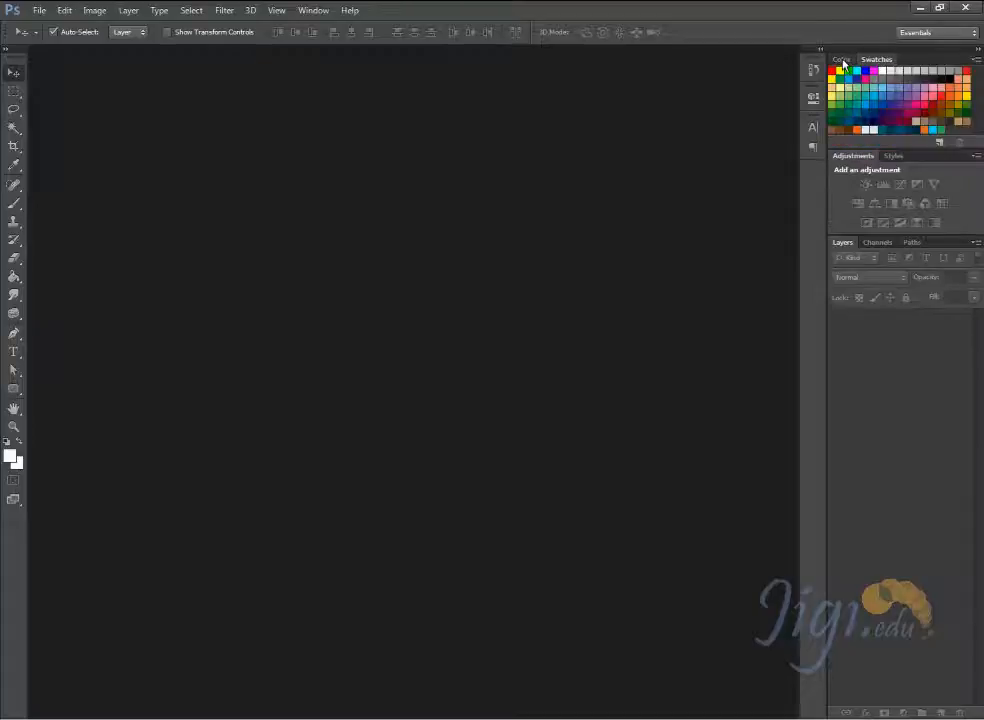
click(843, 62)
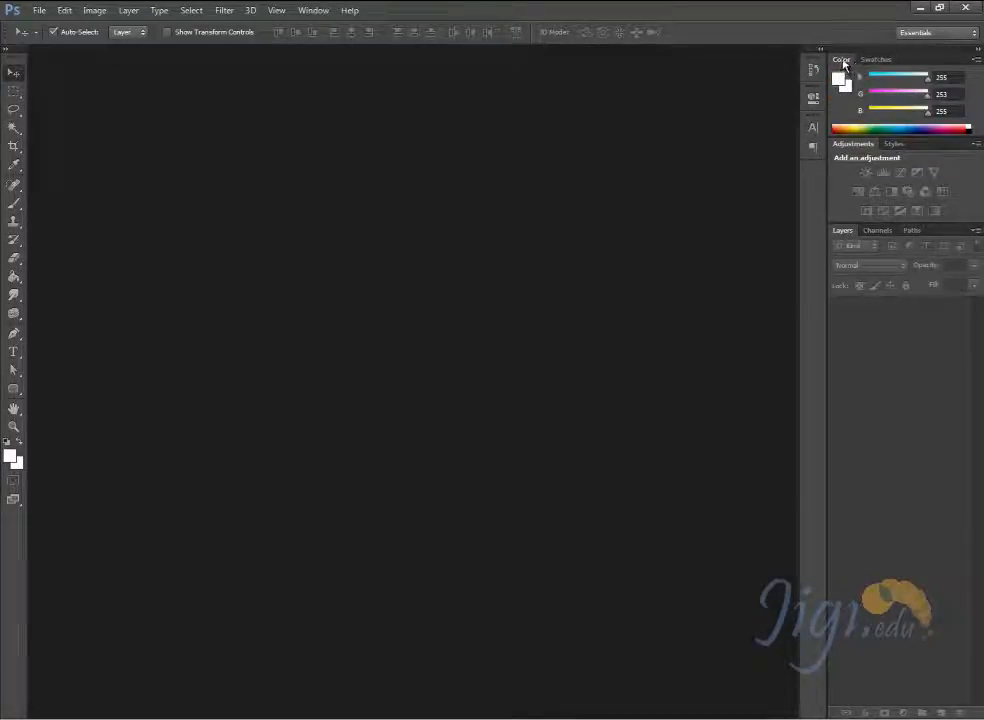
drag(838, 68, 511, 152)
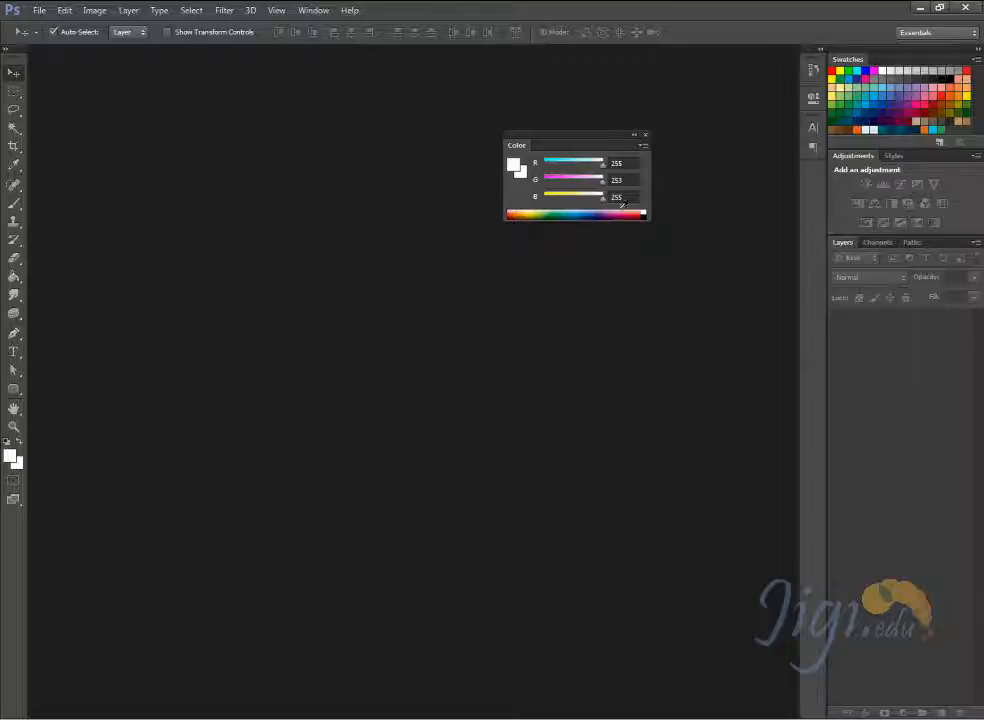
drag(516, 148, 885, 62)
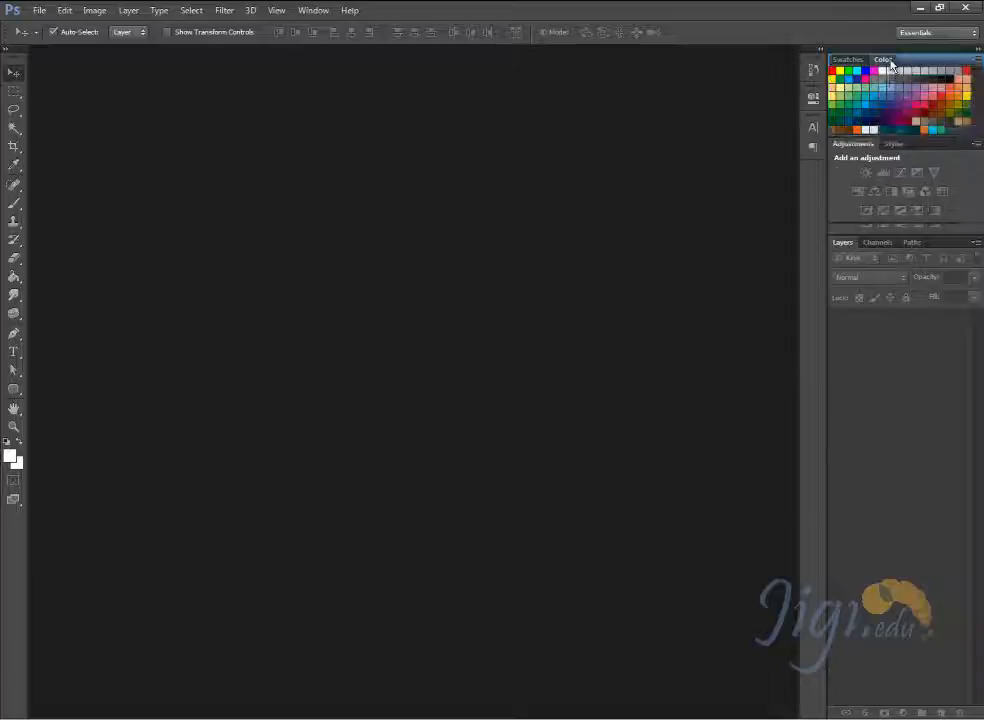
click(847, 60)
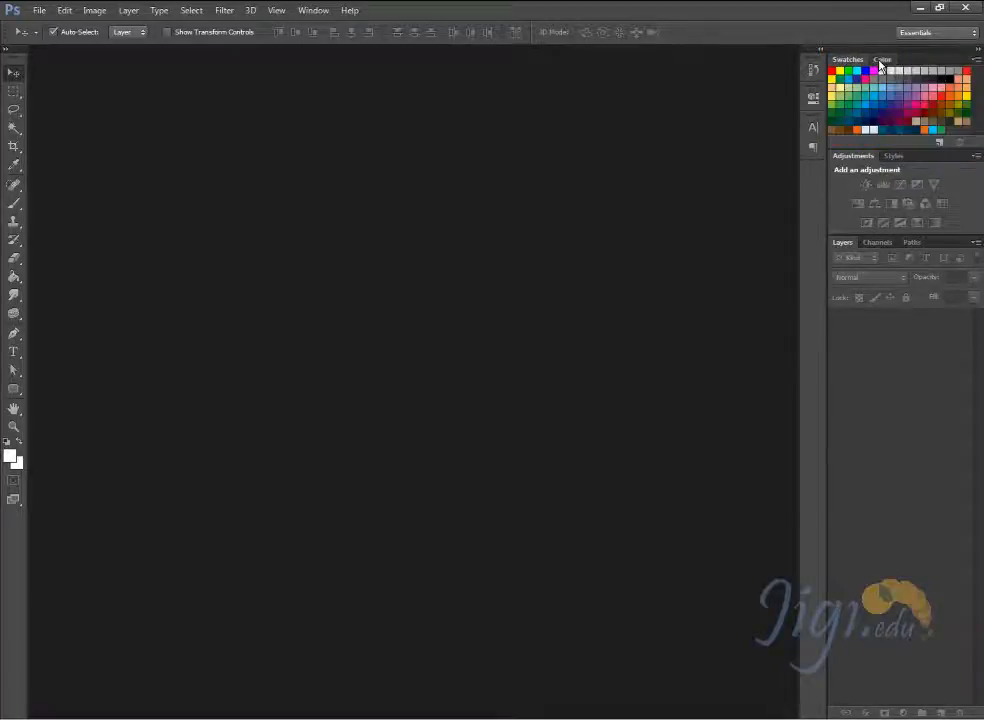
click(883, 59)
Step: Look through the Layers, Channels and Paths panels and return to Layers
click(842, 231)
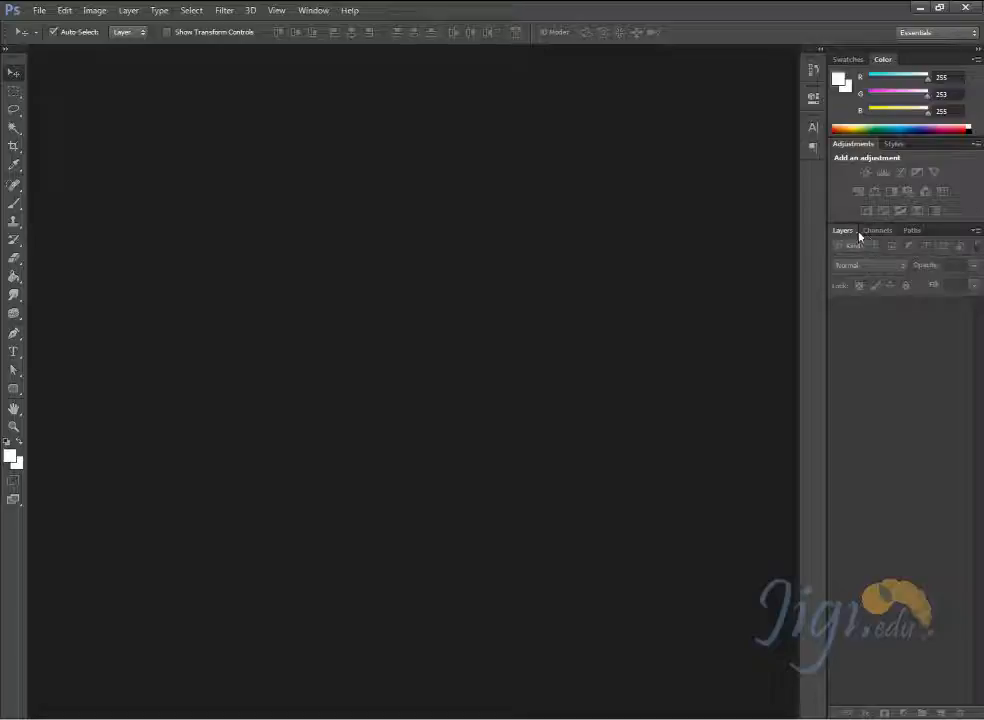
click(877, 230)
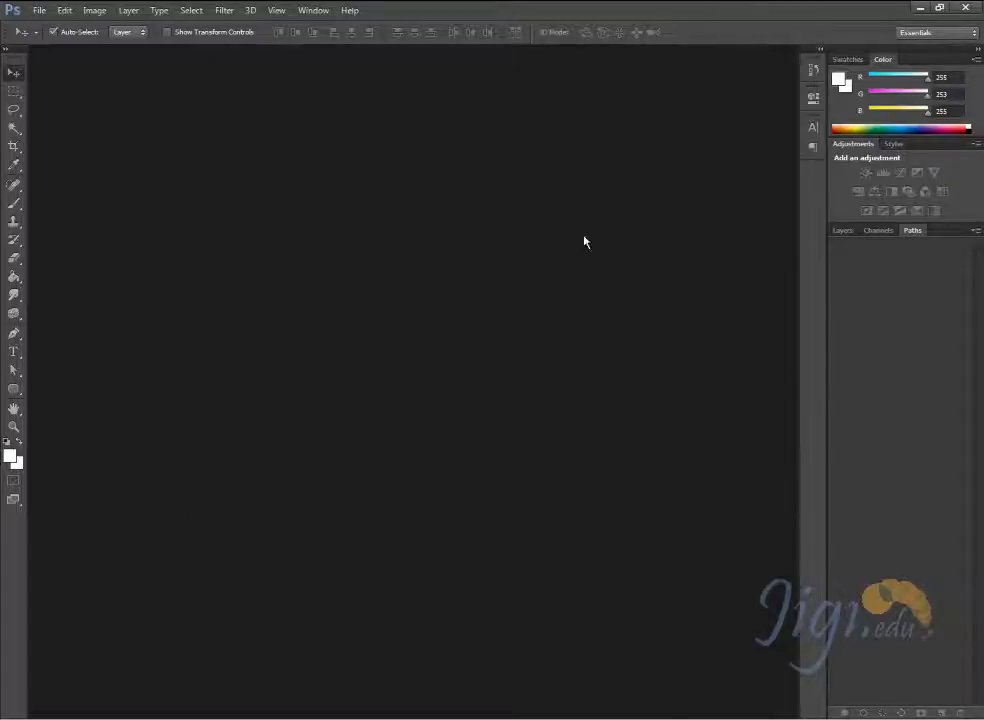
click(845, 231)
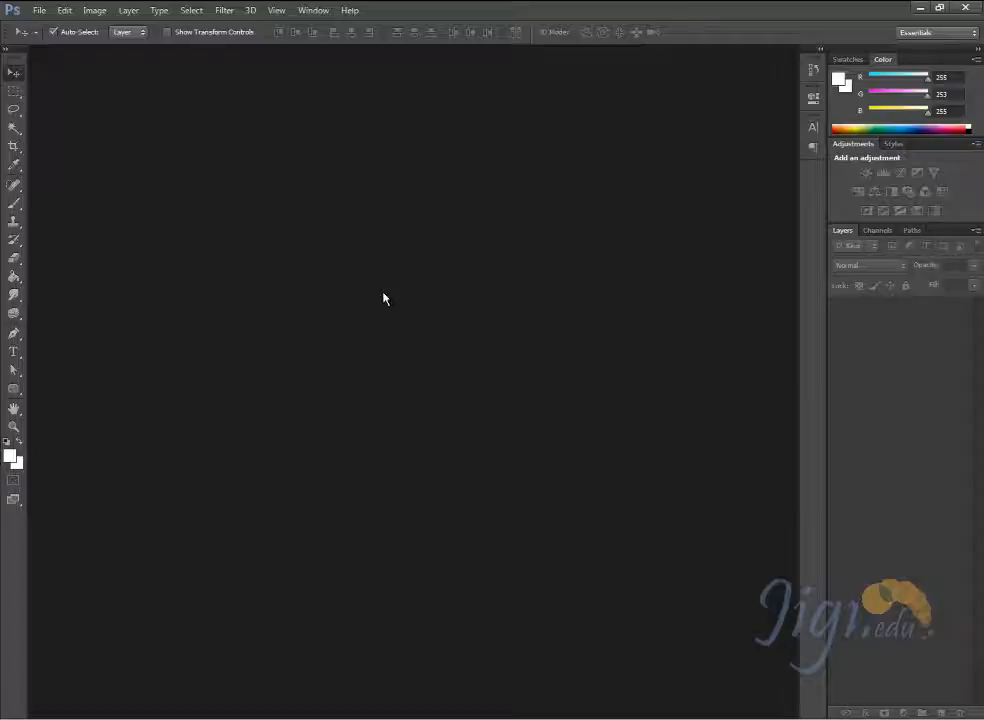
Step: Create a new document from the Web preset at 800 x 600 pixels, 72 pixels/inch, RGB Color, with a white background
click(39, 10)
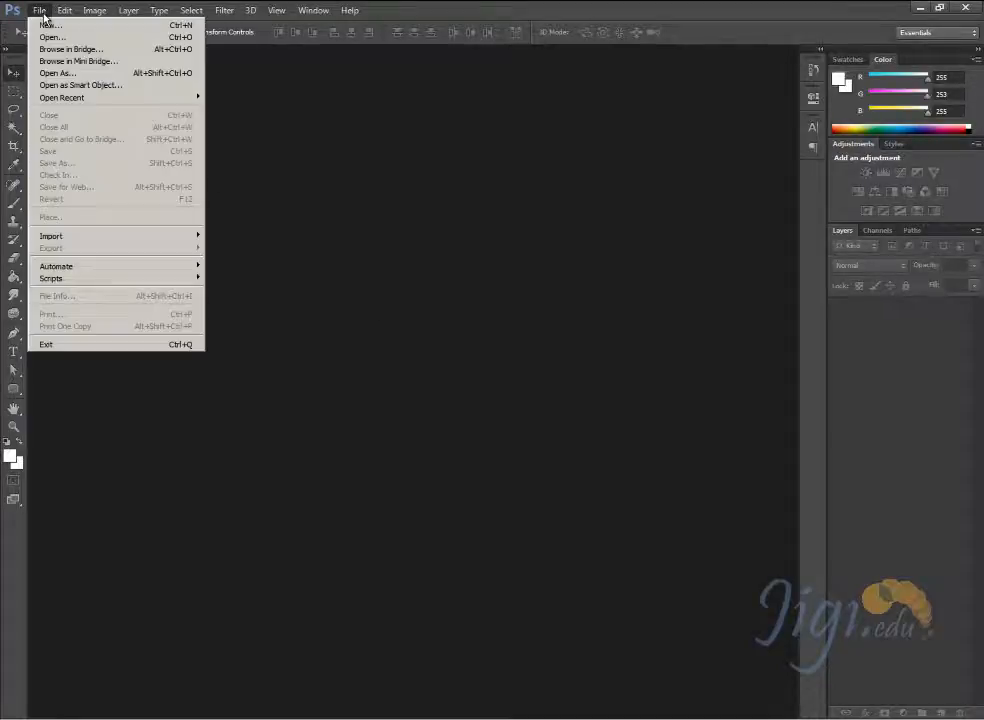
click(47, 26)
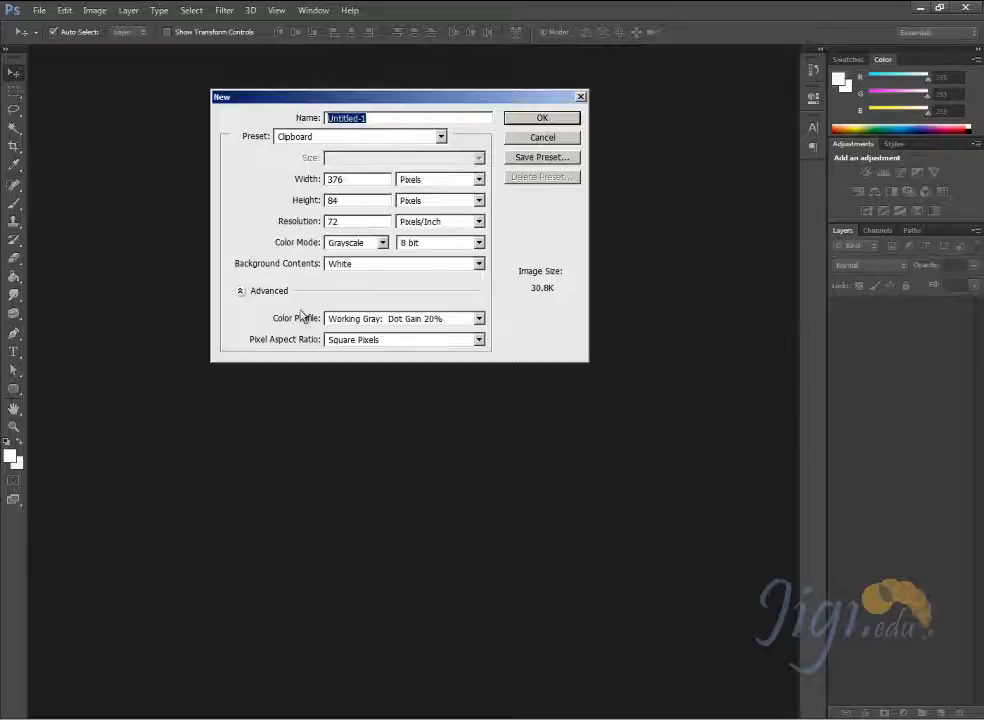
click(354, 139)
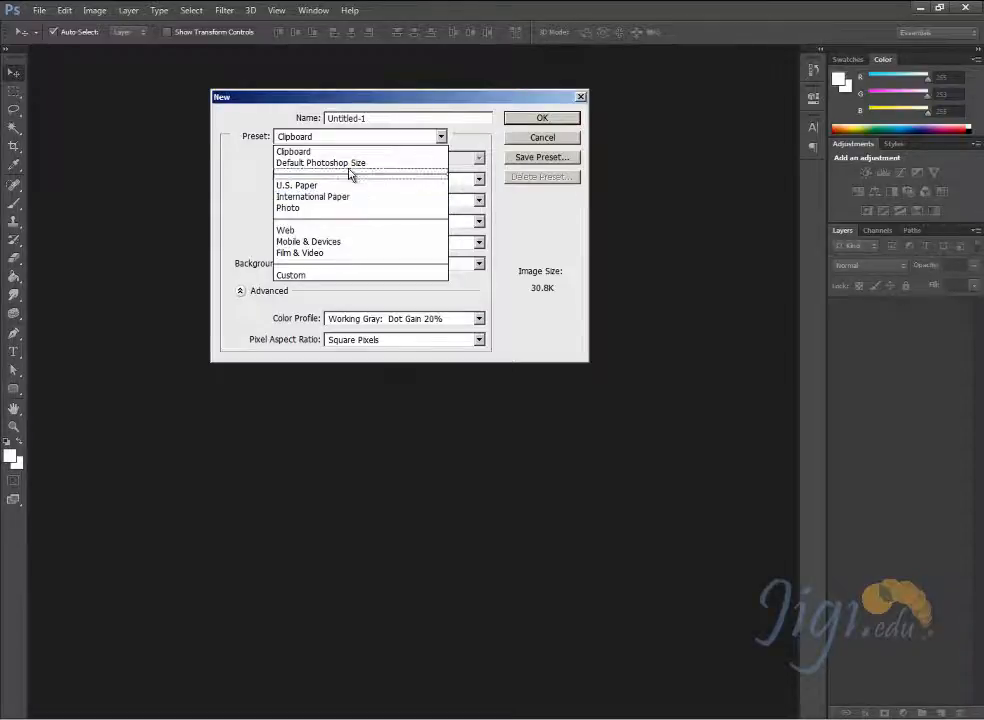
click(343, 233)
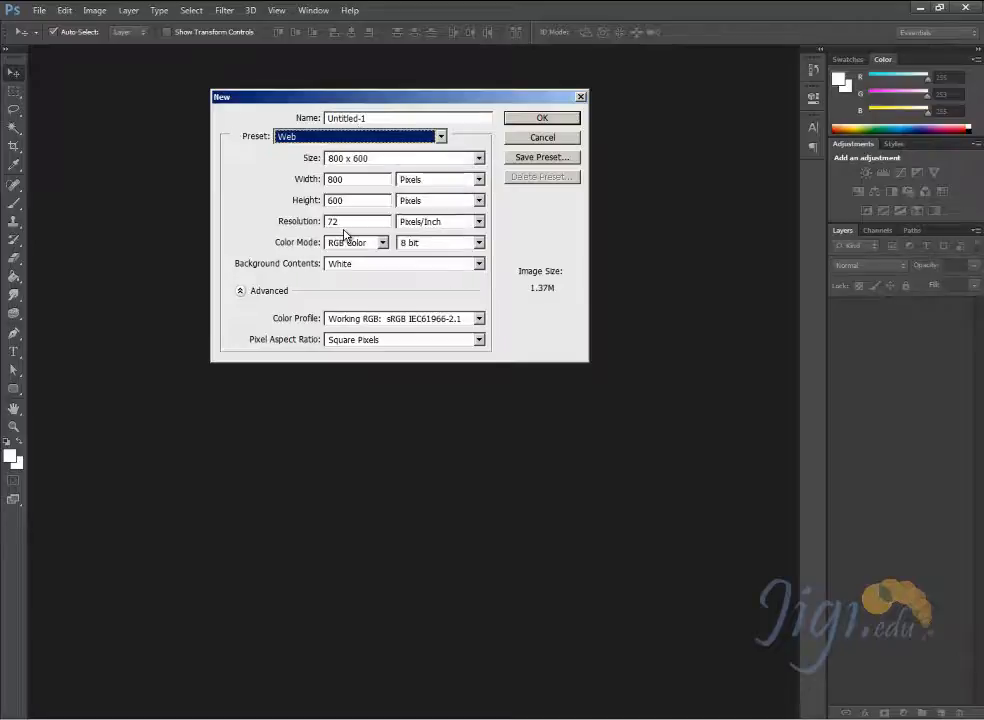
click(390, 160)
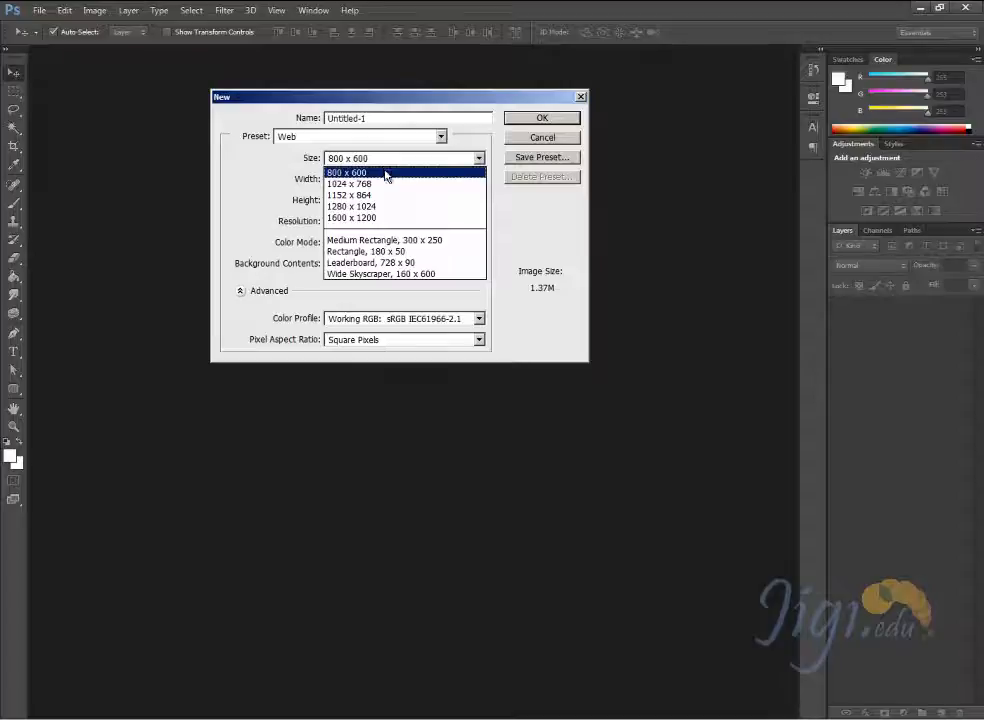
click(455, 98)
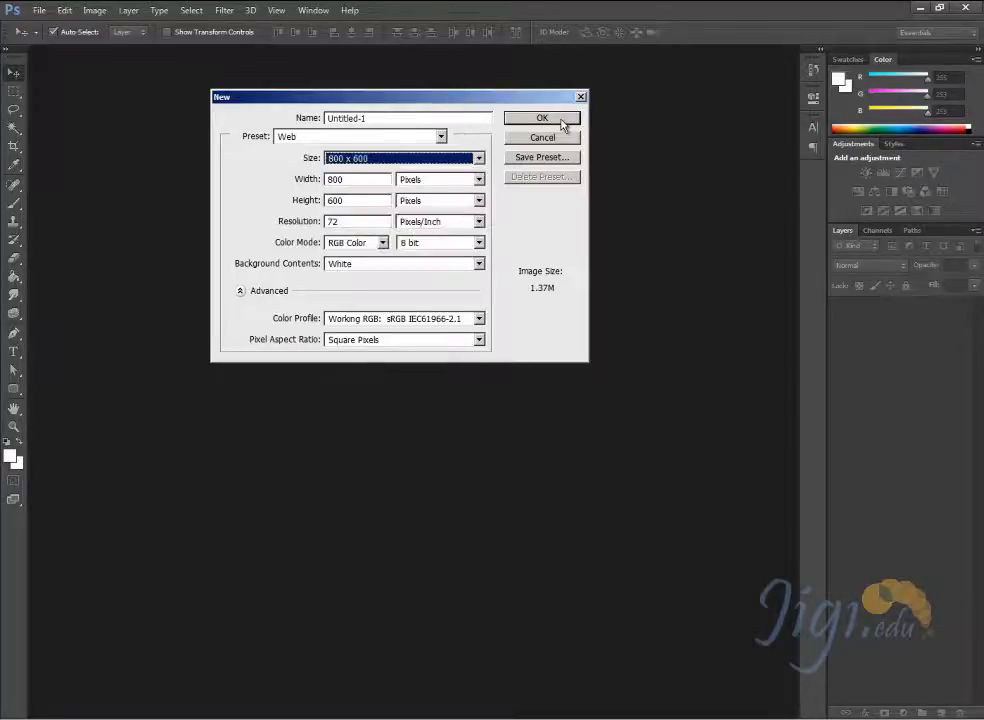
click(541, 119)
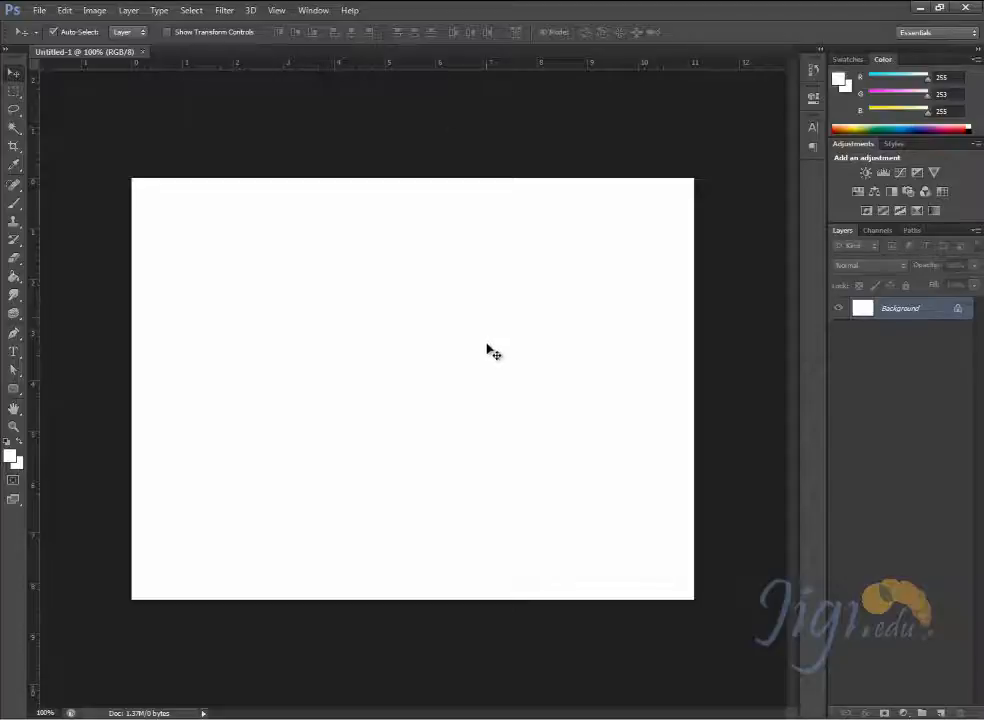
Step: Hide the rulers around the document and show them again
key(ctrl+r)
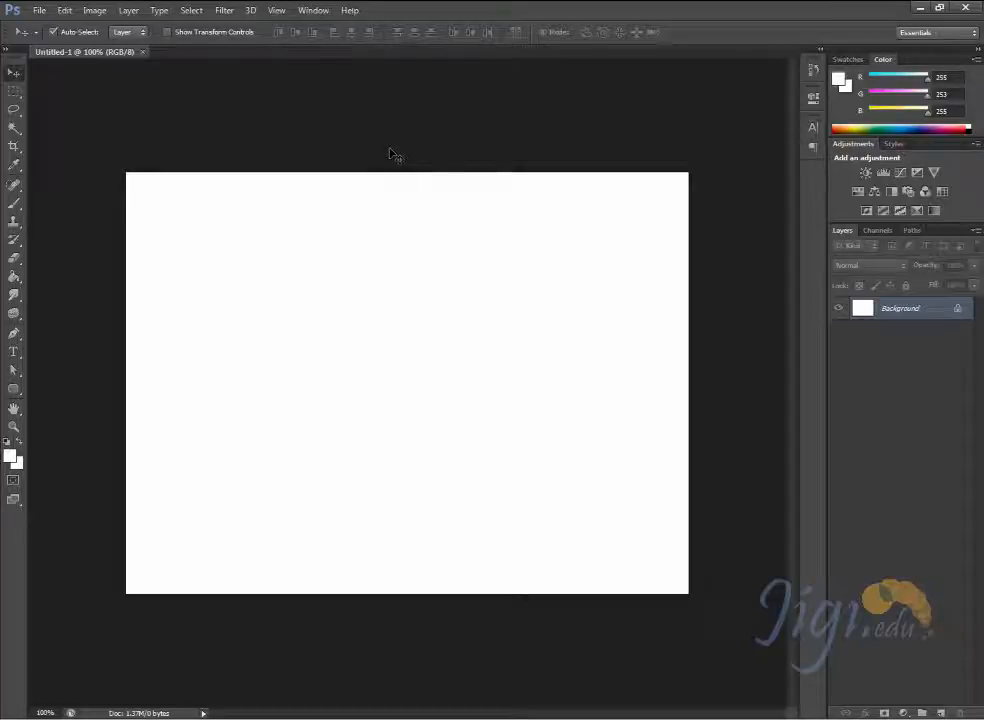
key(ctrl+r)
key(ctrl+r)
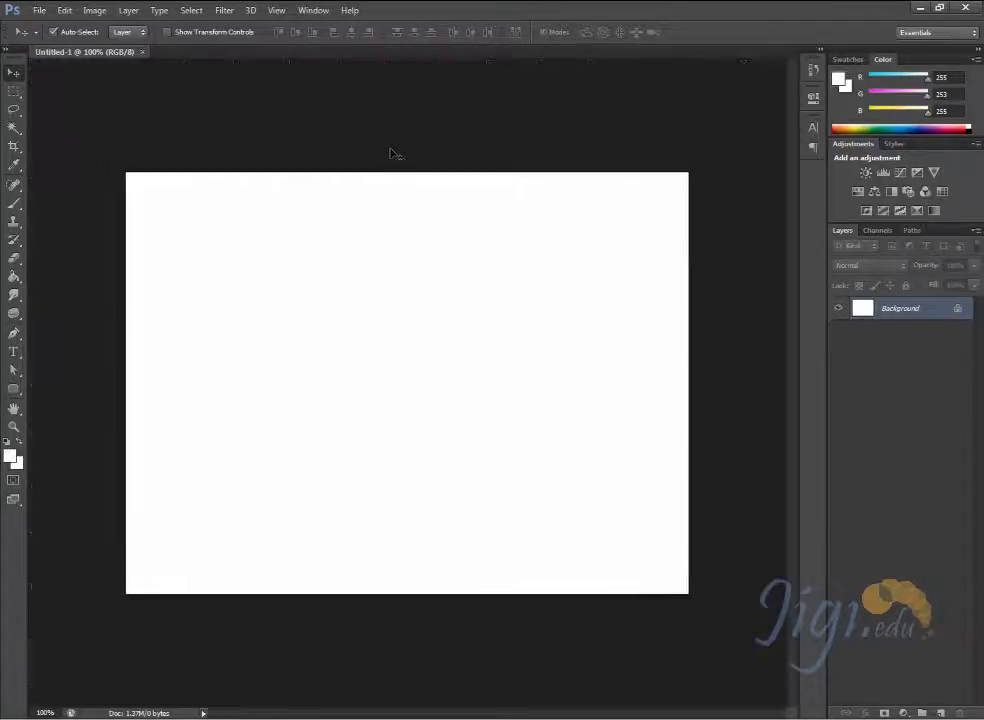
key(ctrl+r)
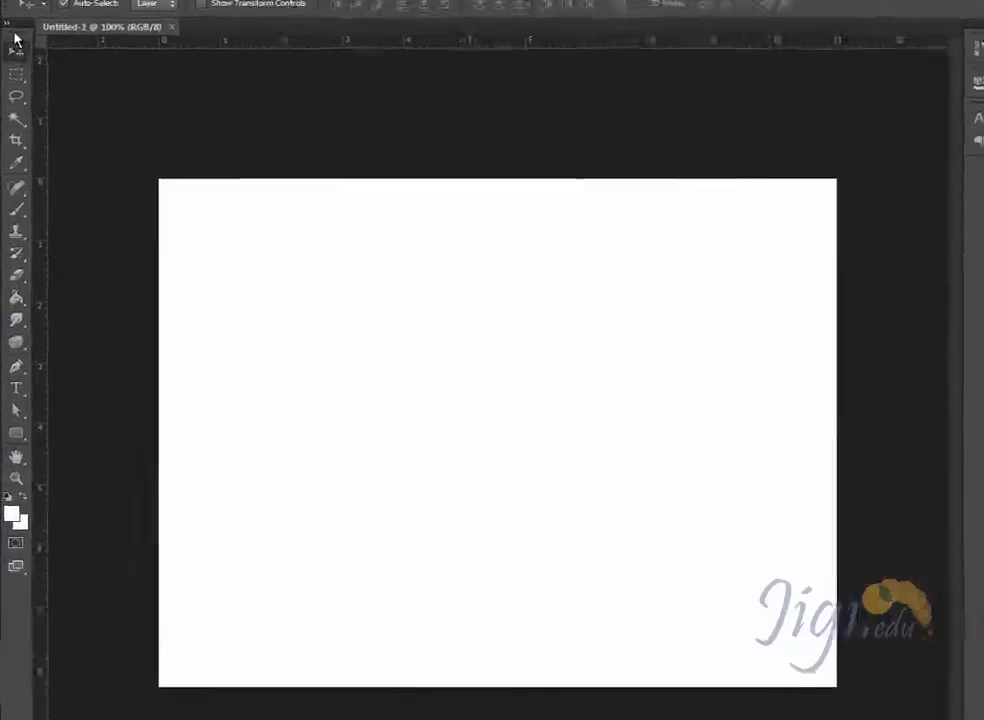
Step: Undock the Tools panel so it floats beside the canvas, and expand it to two columns
drag(14, 50, 88, 98)
drag(170, 27, 170, 28)
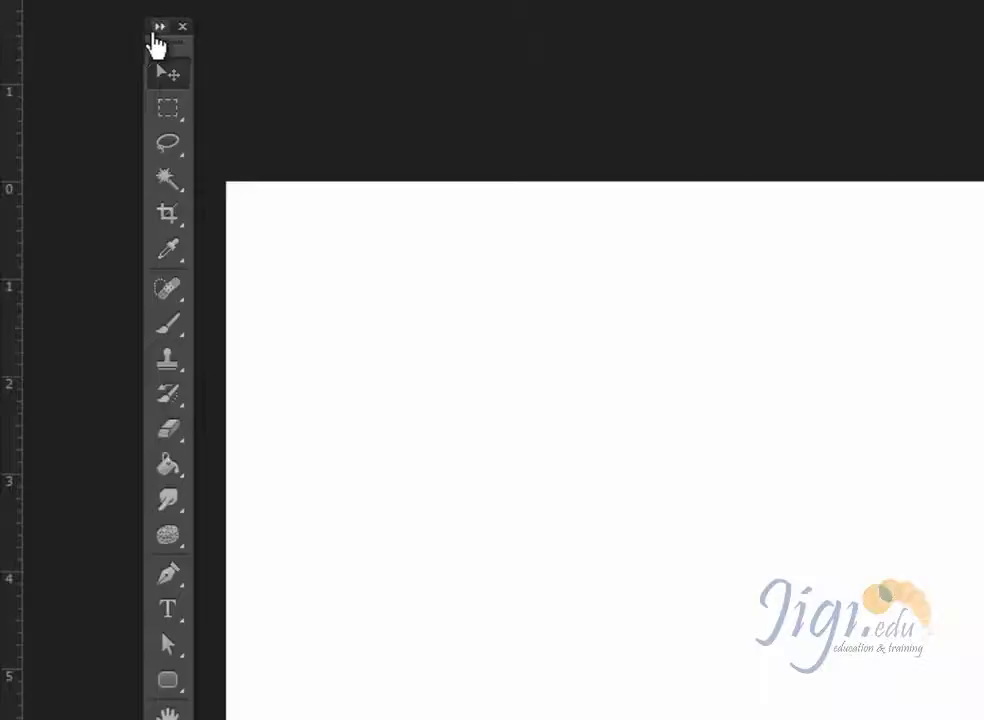
click(160, 26)
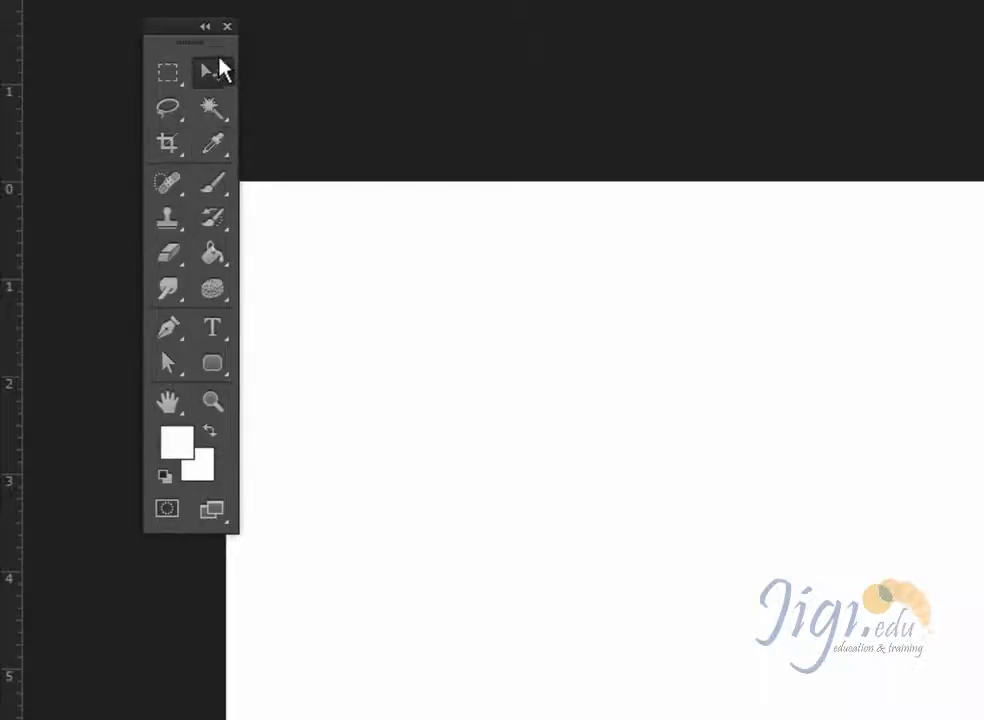
Step: Go through the Rectangular Marquee, Move, Lasso, Magic Wand, Crop and Eyedropper tools one after another
click(160, 72)
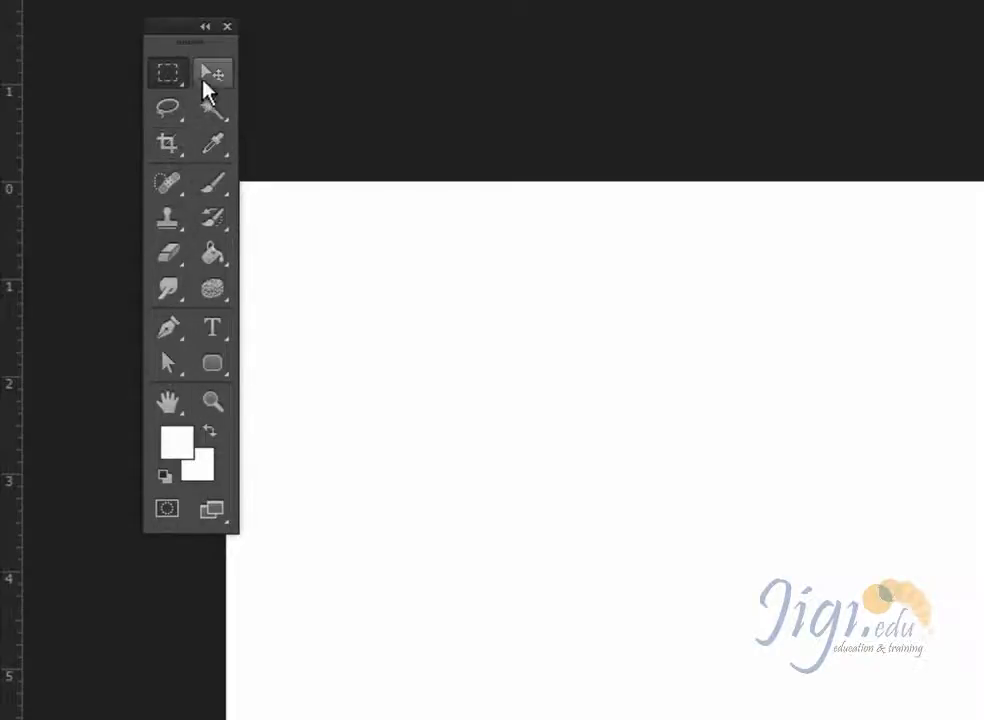
click(205, 78)
click(174, 105)
click(203, 108)
click(166, 144)
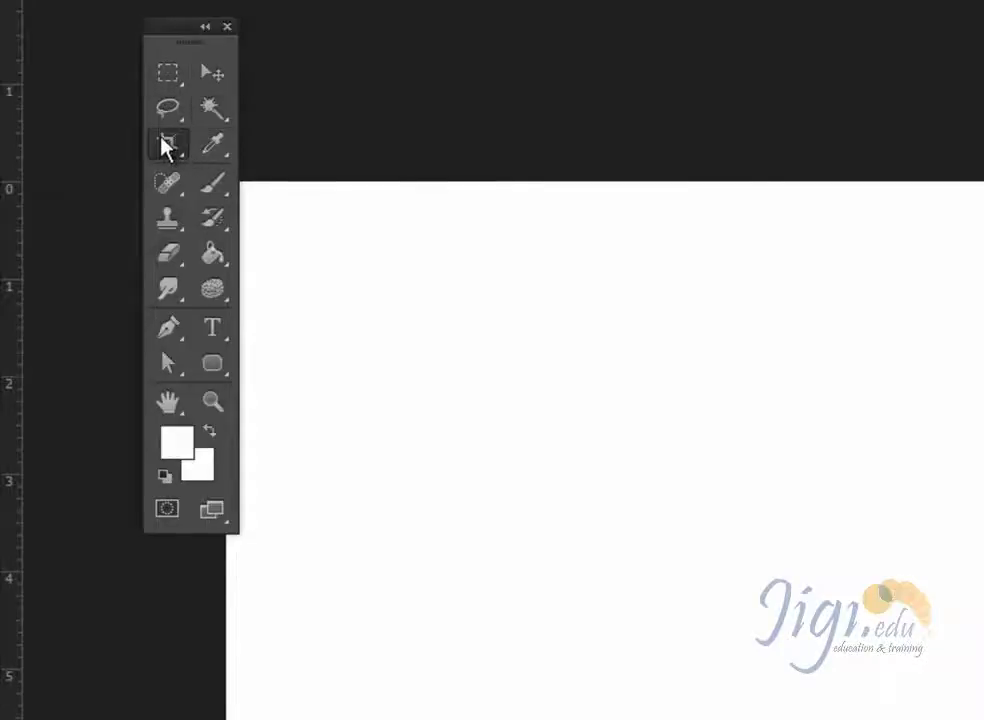
click(216, 148)
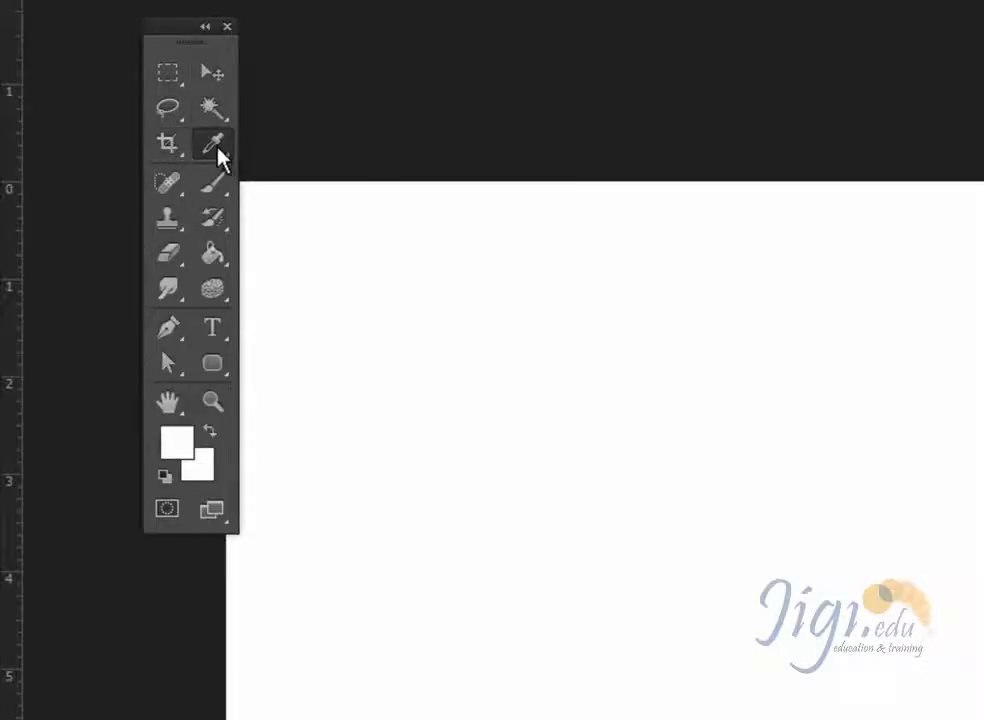
Step: Draw a large rectangular marquee selection on the blank canvas and deselect it
click(171, 77)
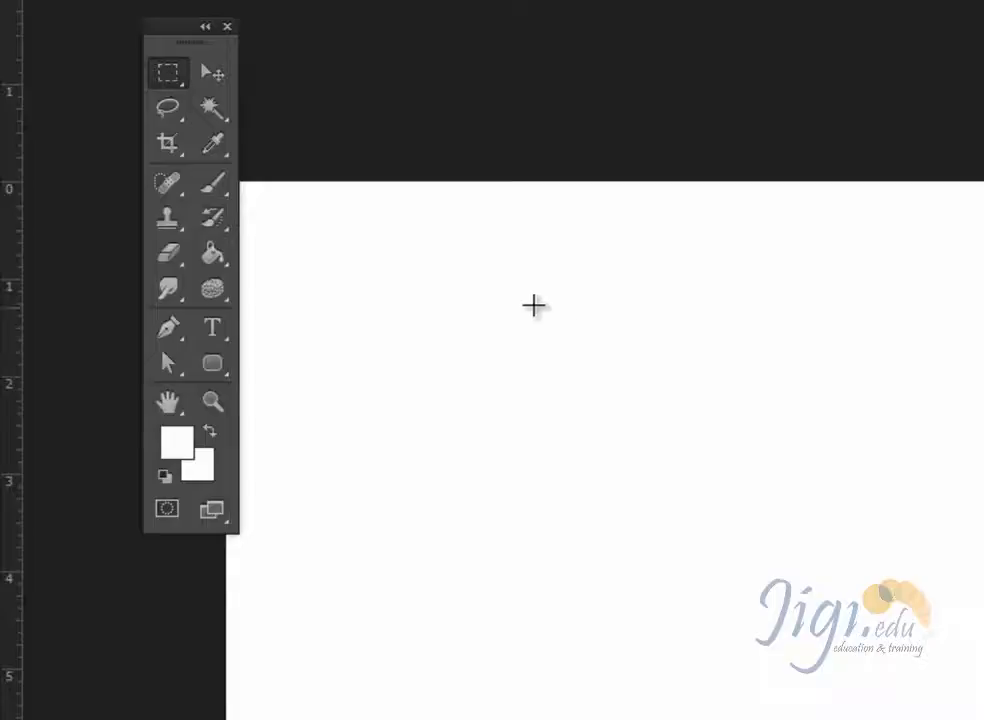
drag(485, 294, 975, 625)
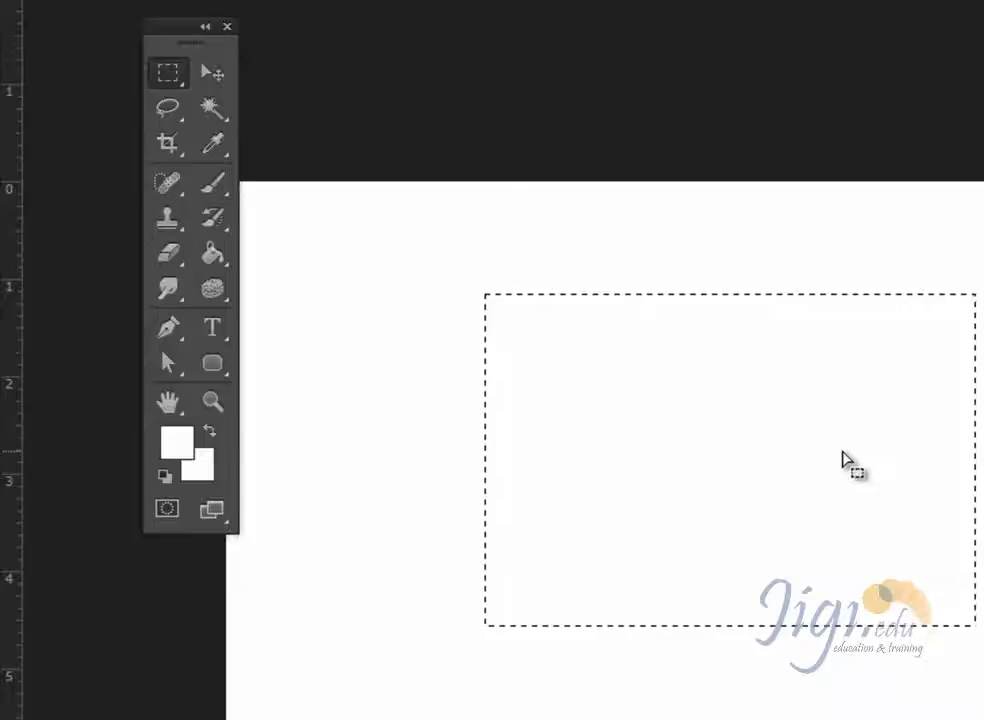
key(ctrl+d)
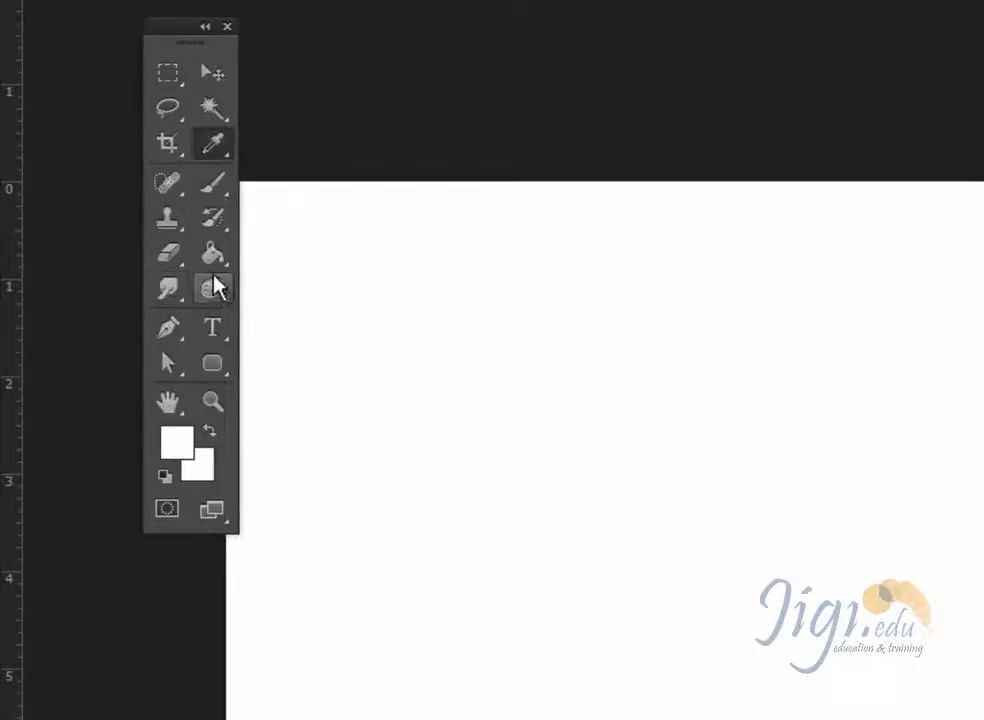
Step: Activate the Custom Shape tool and choose the sitting cat silhouette as its shape
click(214, 336)
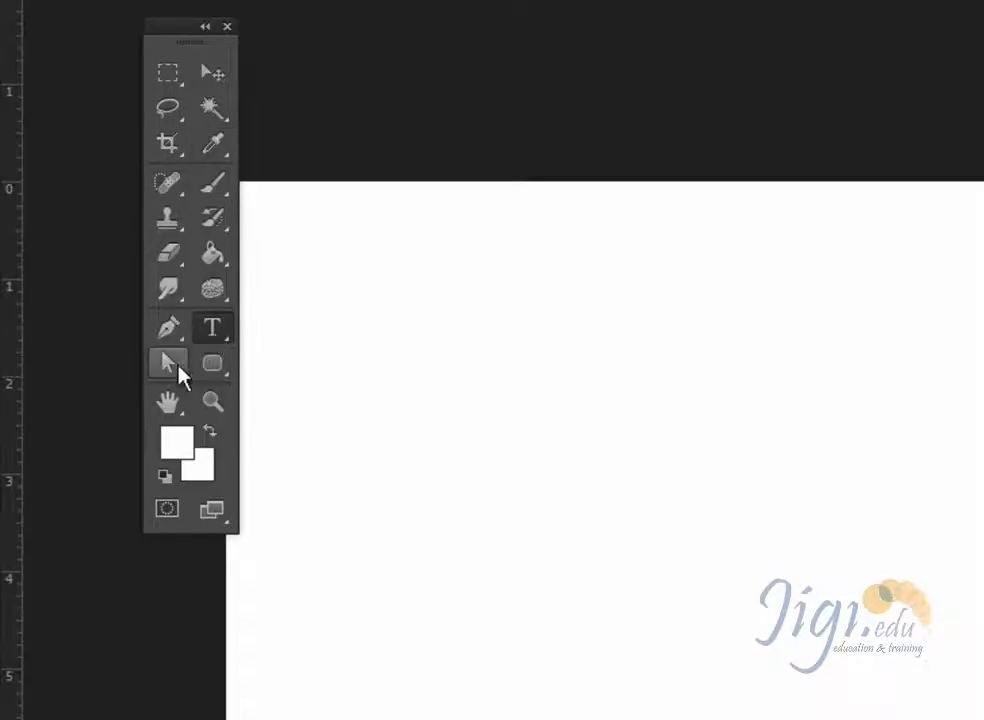
click(174, 375)
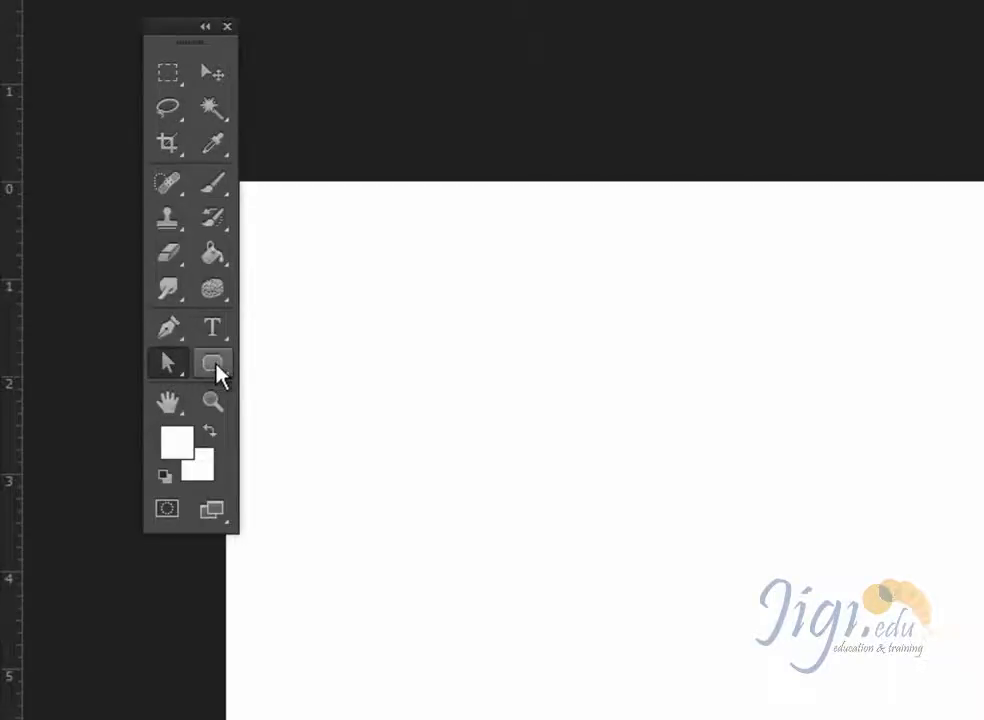
click(216, 368)
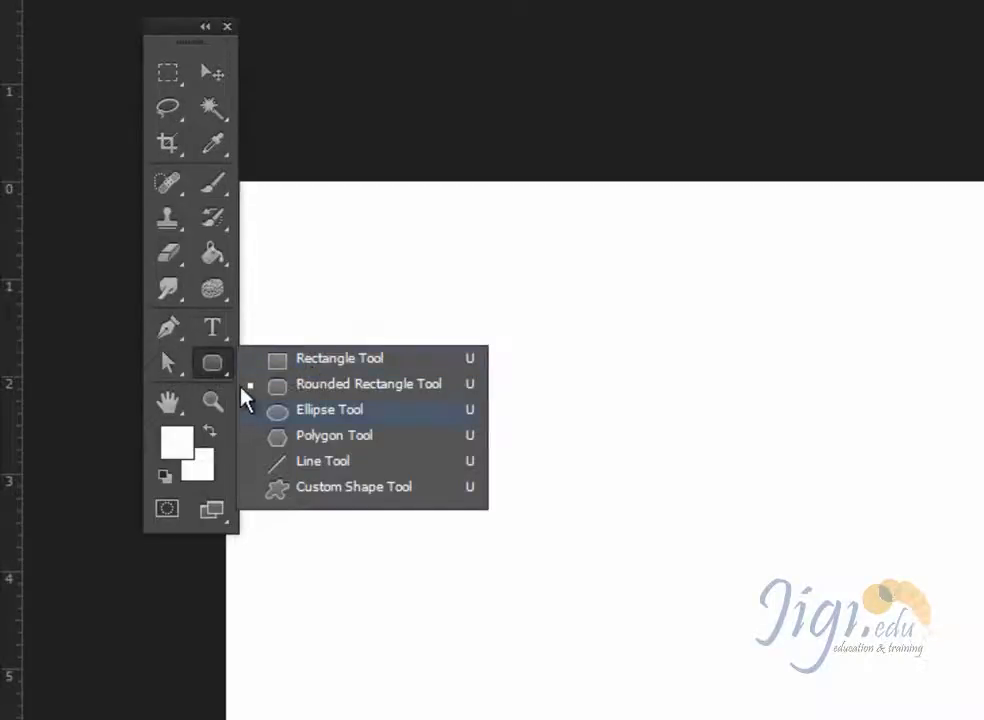
click(320, 487)
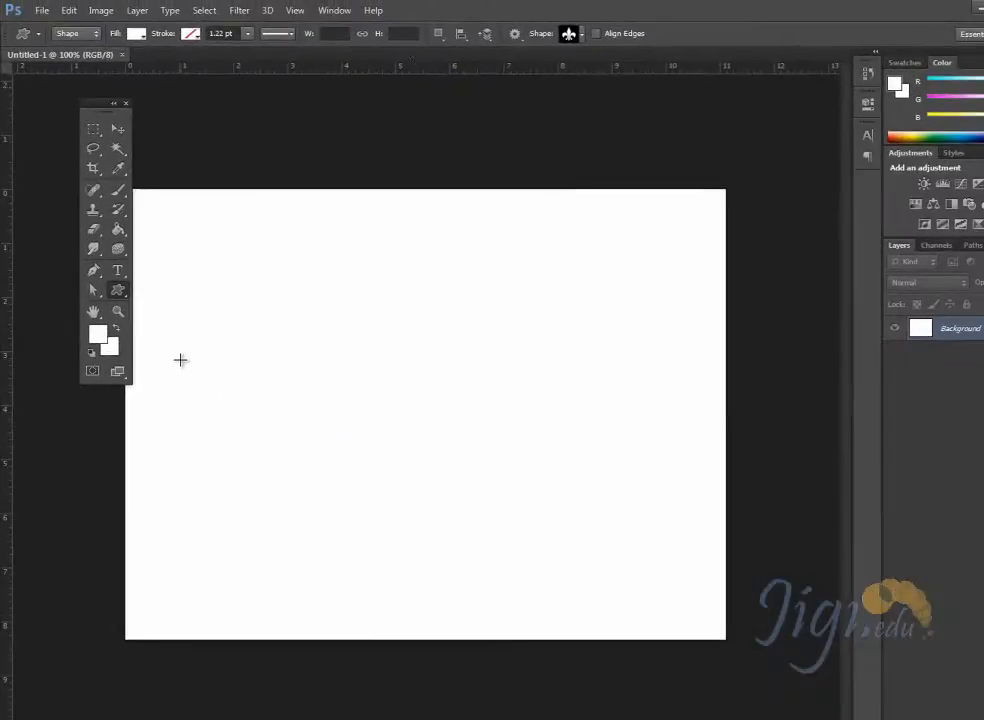
click(581, 34)
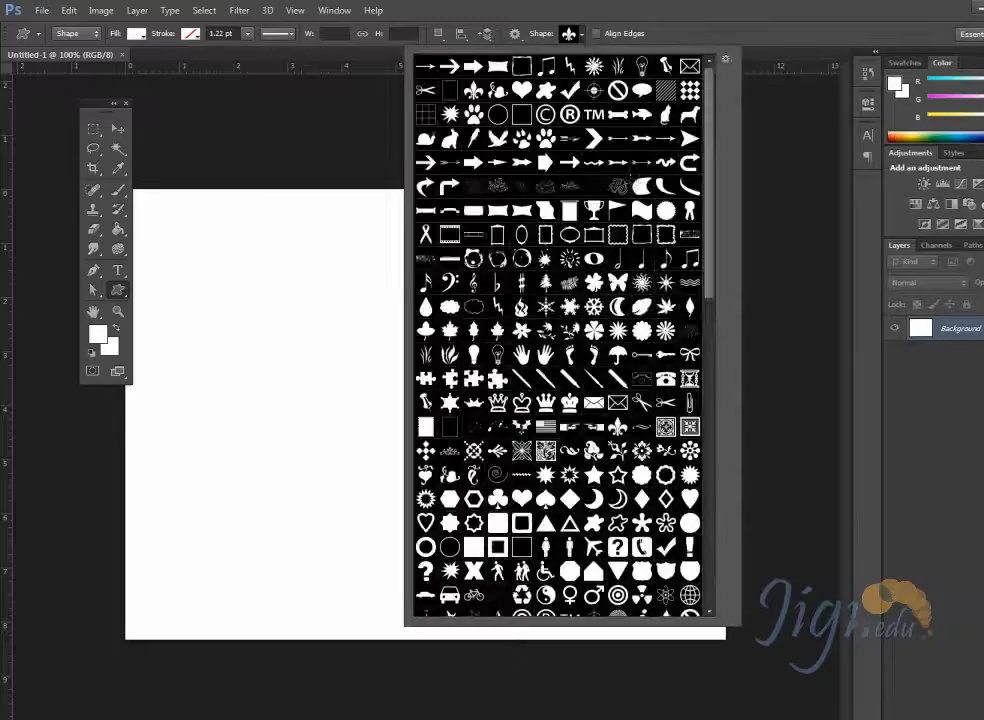
click(667, 116)
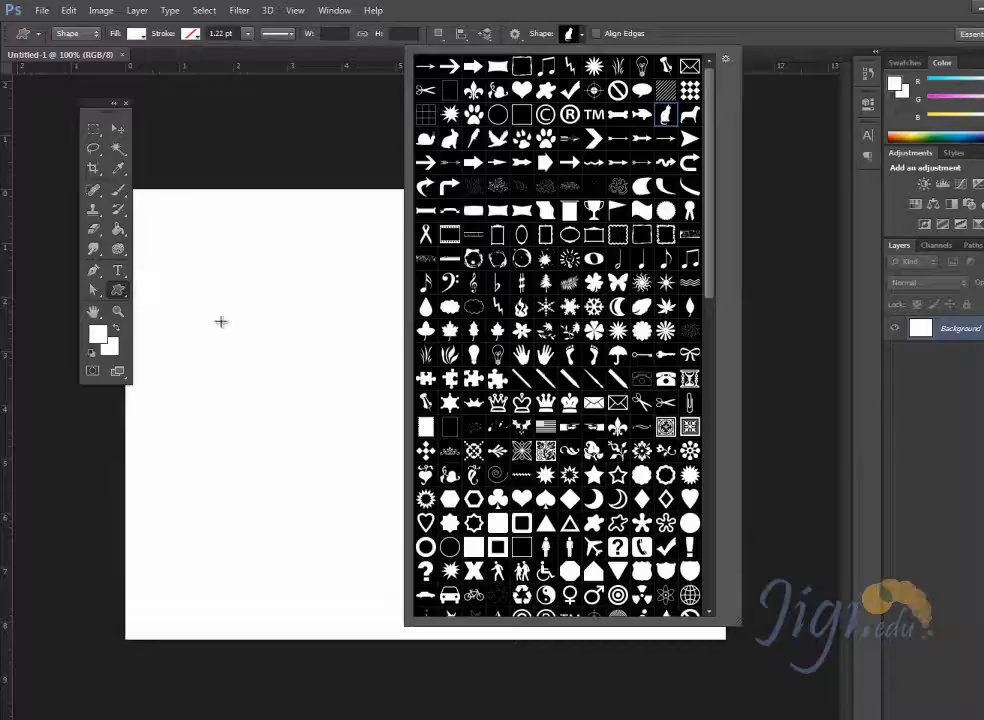
Step: Draw a white cat shape about 162 x 236 px on the canvas and undo it
drag(234, 312, 354, 487)
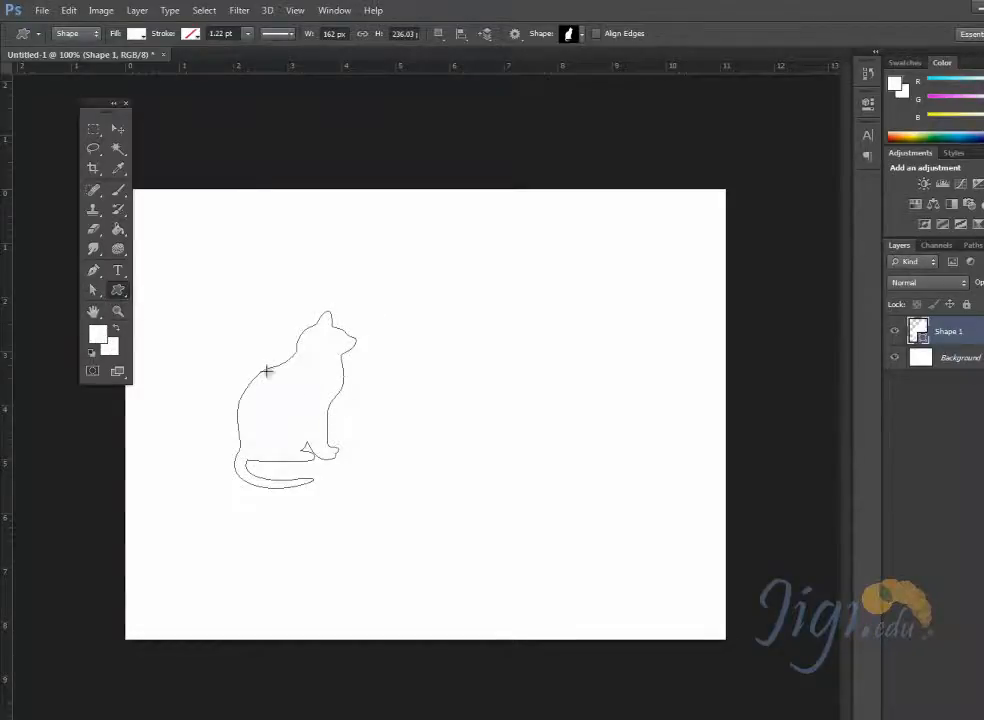
key(ctrl+z)
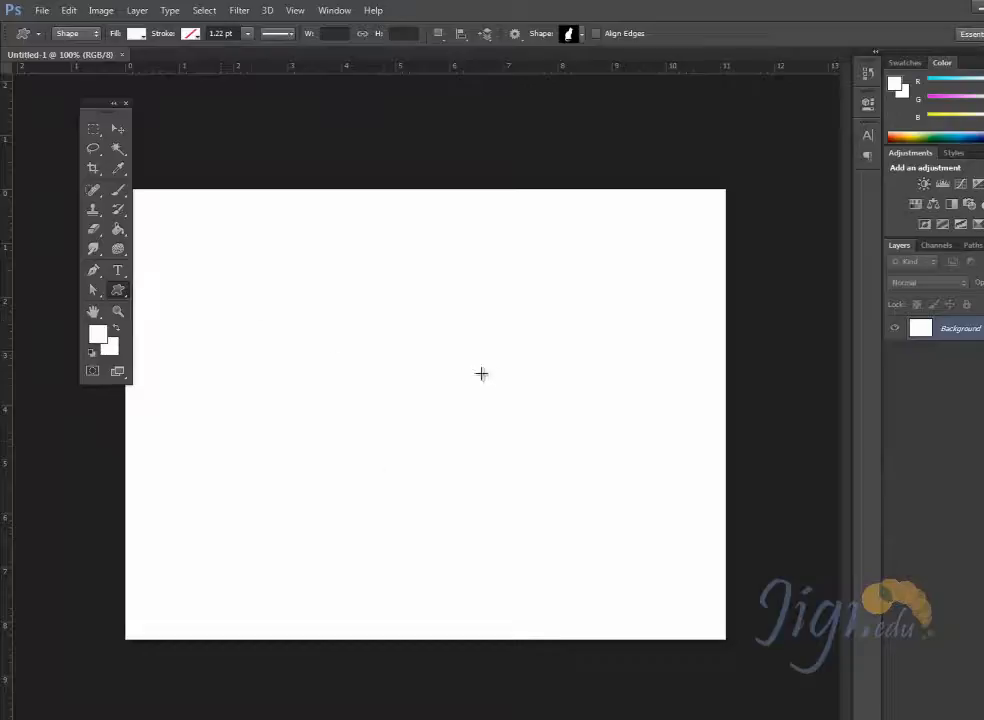
Step: Set the foreground color to bright pink and draw a cat shape about 140 x 261 px near the canvas center
click(98, 336)
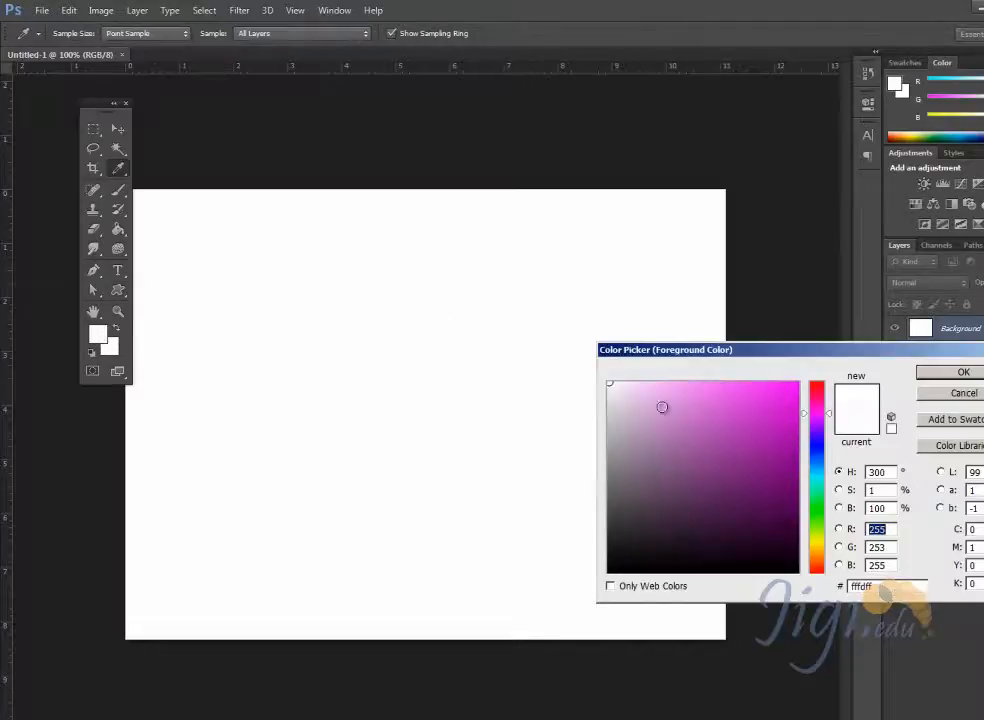
drag(662, 407, 731, 386)
click(945, 372)
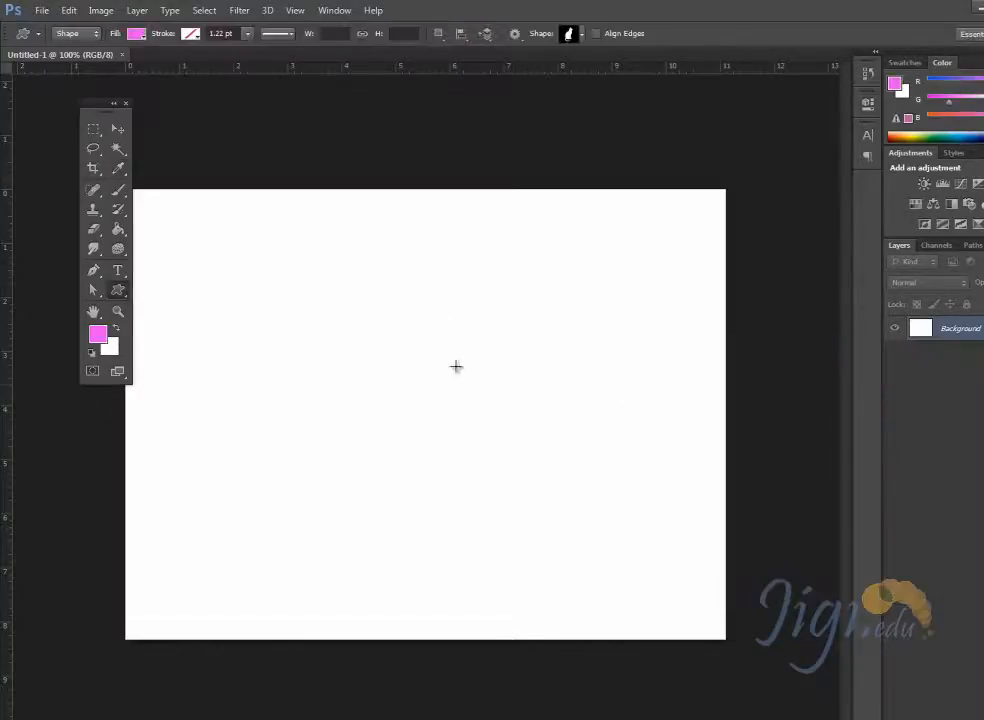
drag(404, 340, 530, 545)
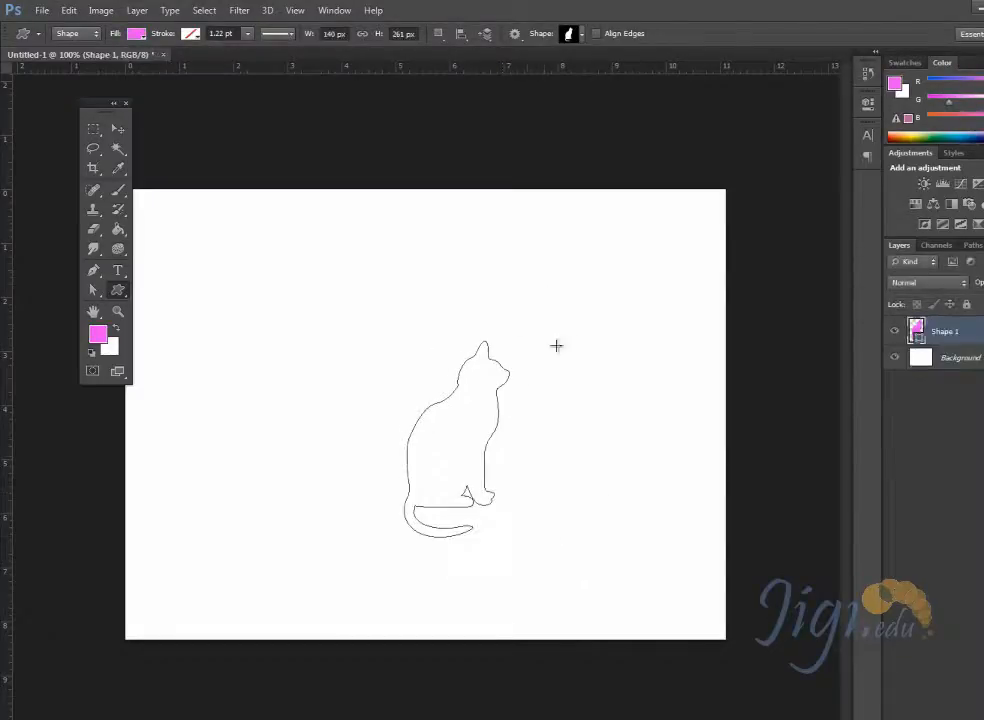
Step: Add a pink dog shape in the upper left of the canvas and a splattered ring shape below it
click(586, 35)
click(690, 114)
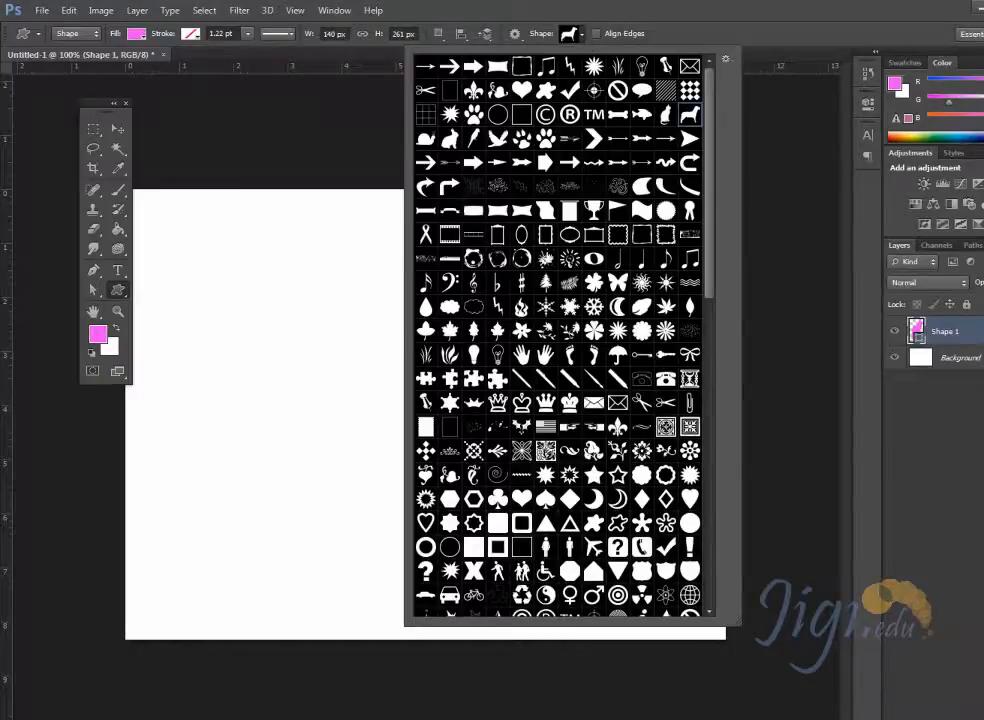
drag(205, 258, 318, 368)
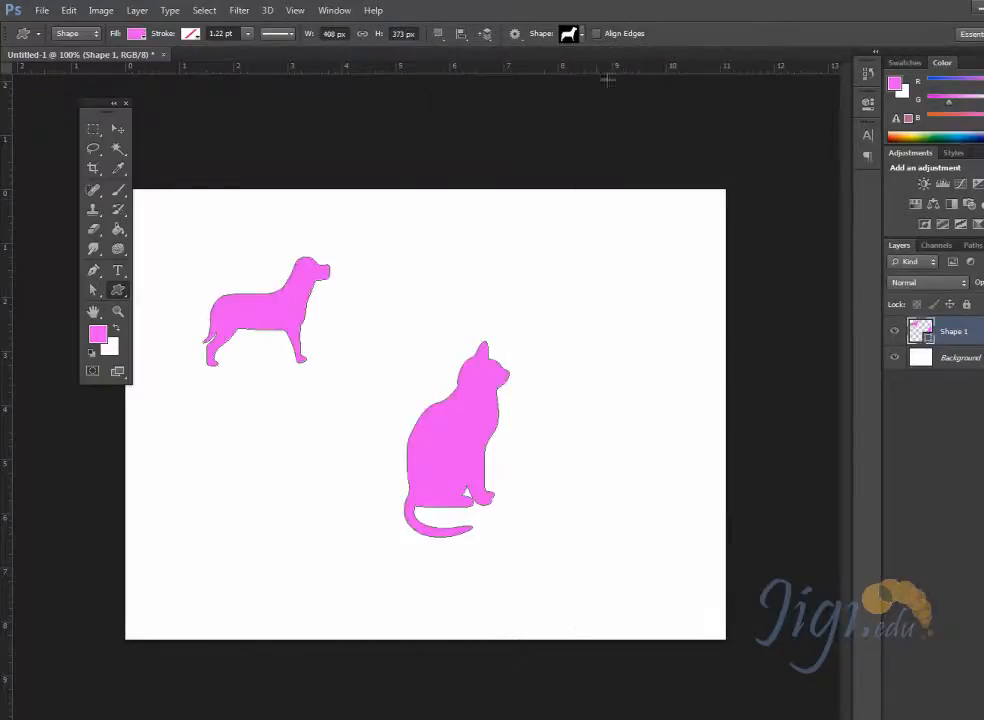
click(582, 35)
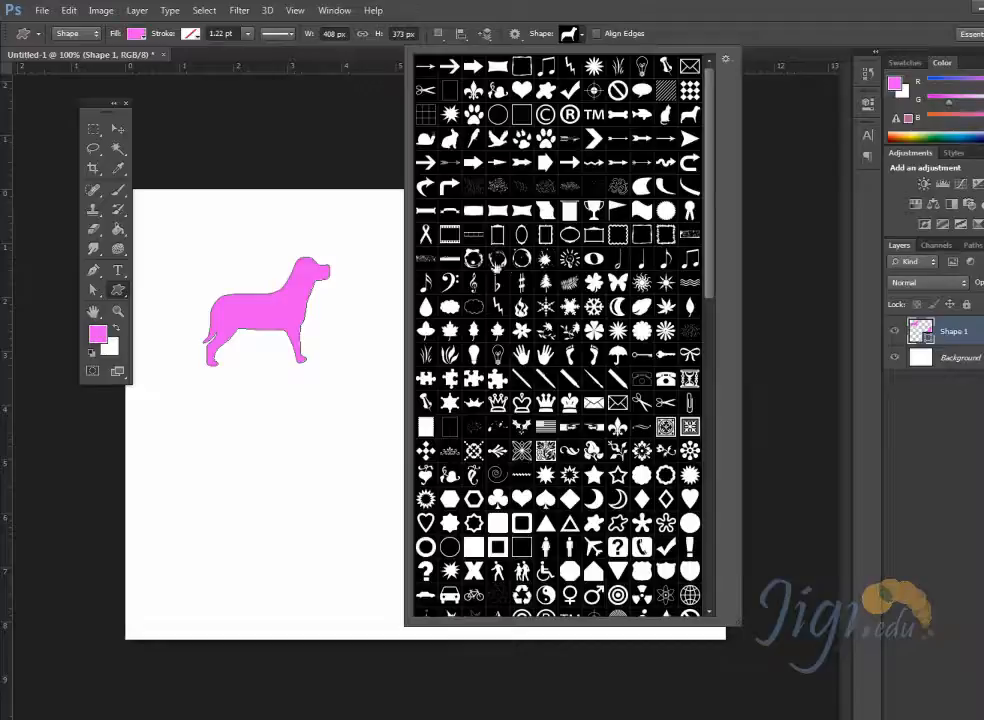
click(498, 262)
drag(215, 471, 301, 570)
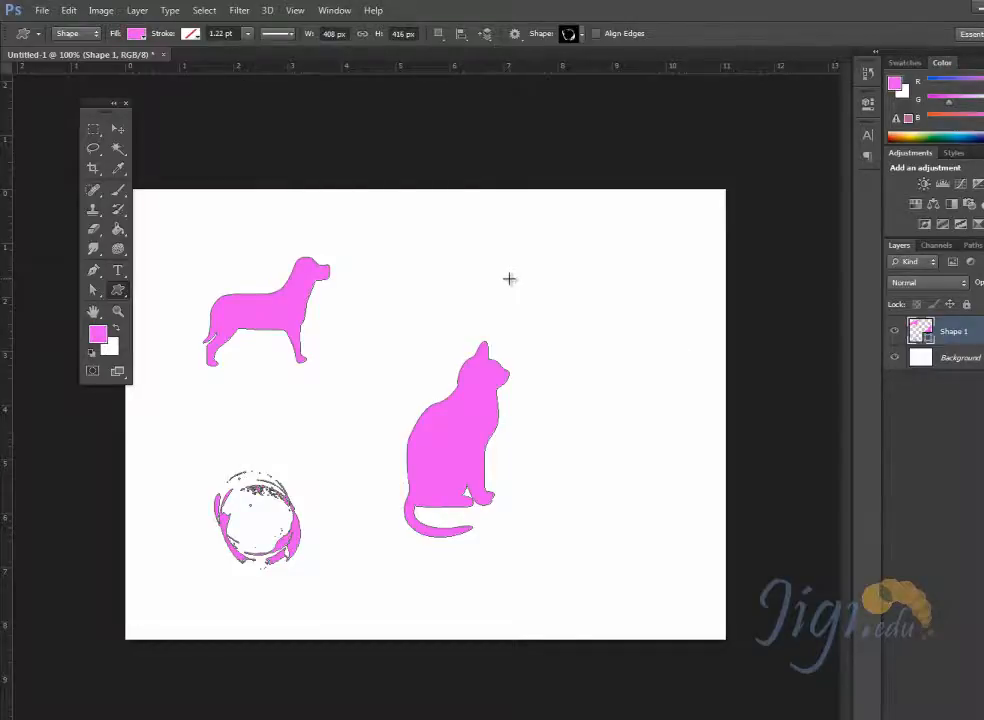
click(583, 36)
click(583, 36)
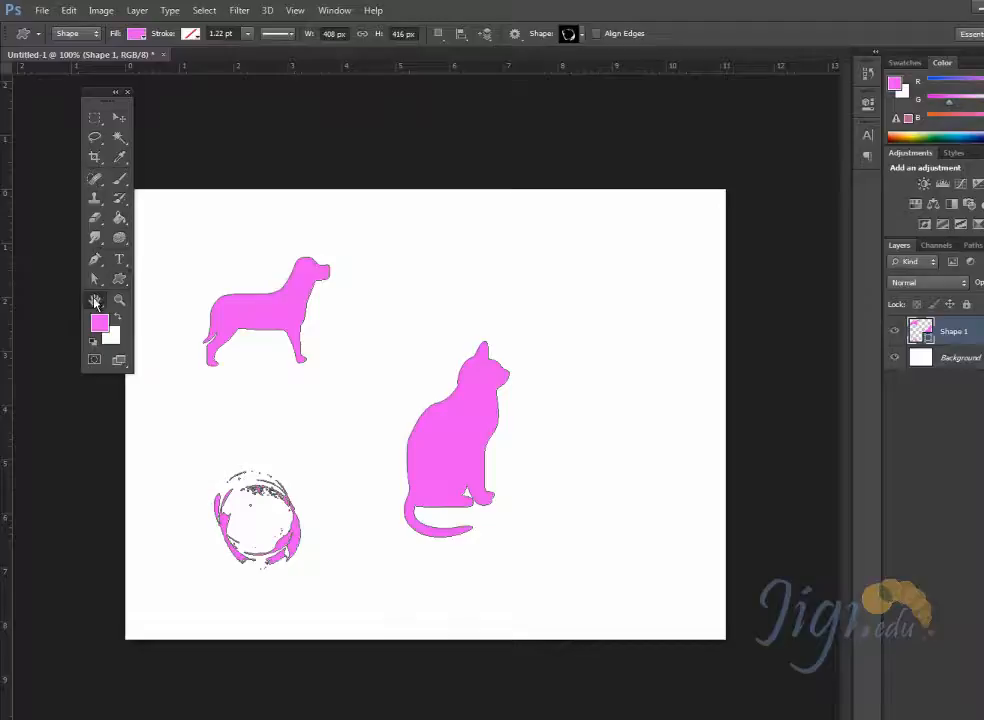
Step: Zoom in on the dog shape, pan around the enlarged shapes with the Hand tool, and zoom back out to the whole canvas
click(95, 300)
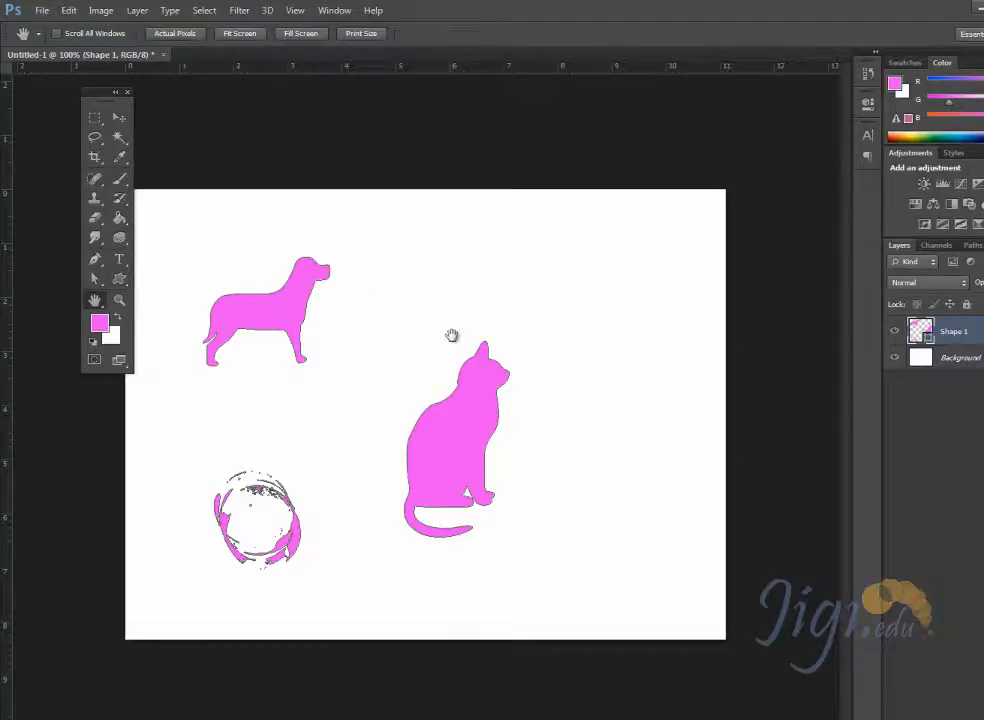
click(119, 300)
click(275, 312)
drag(275, 353, 241, 250)
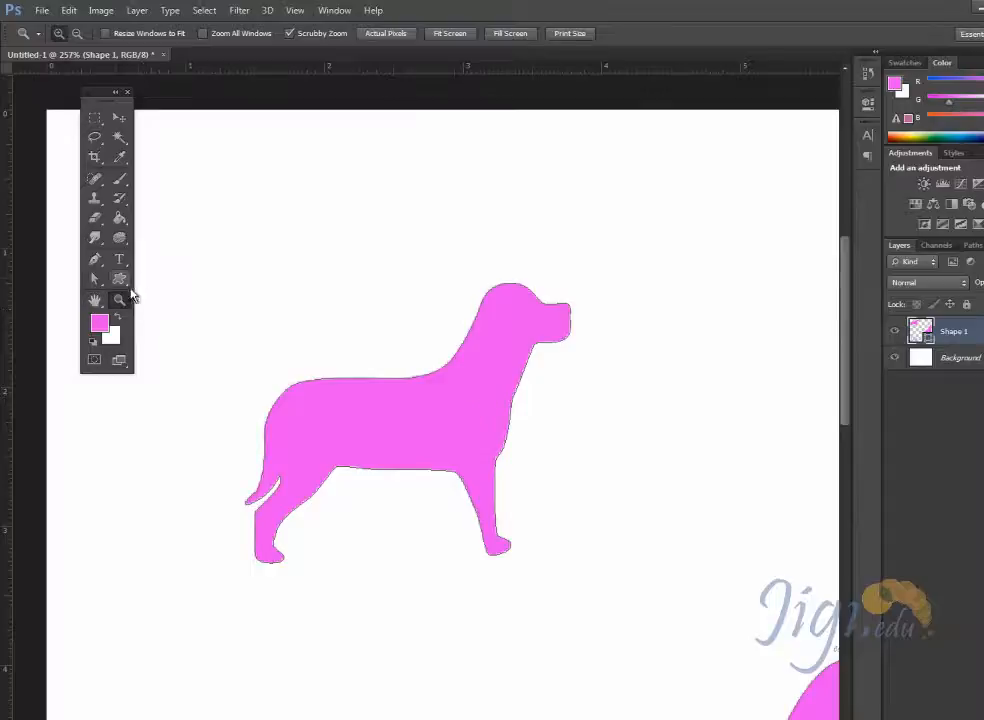
click(93, 305)
drag(369, 387, 329, 305)
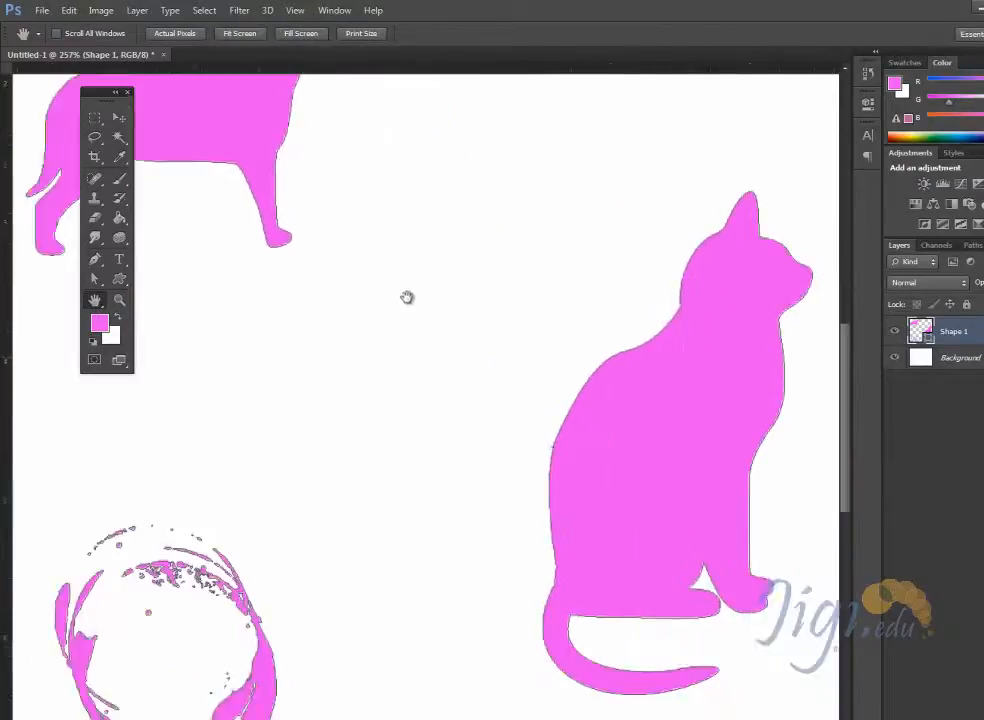
drag(460, 338, 665, 272)
drag(460, 305, 403, 474)
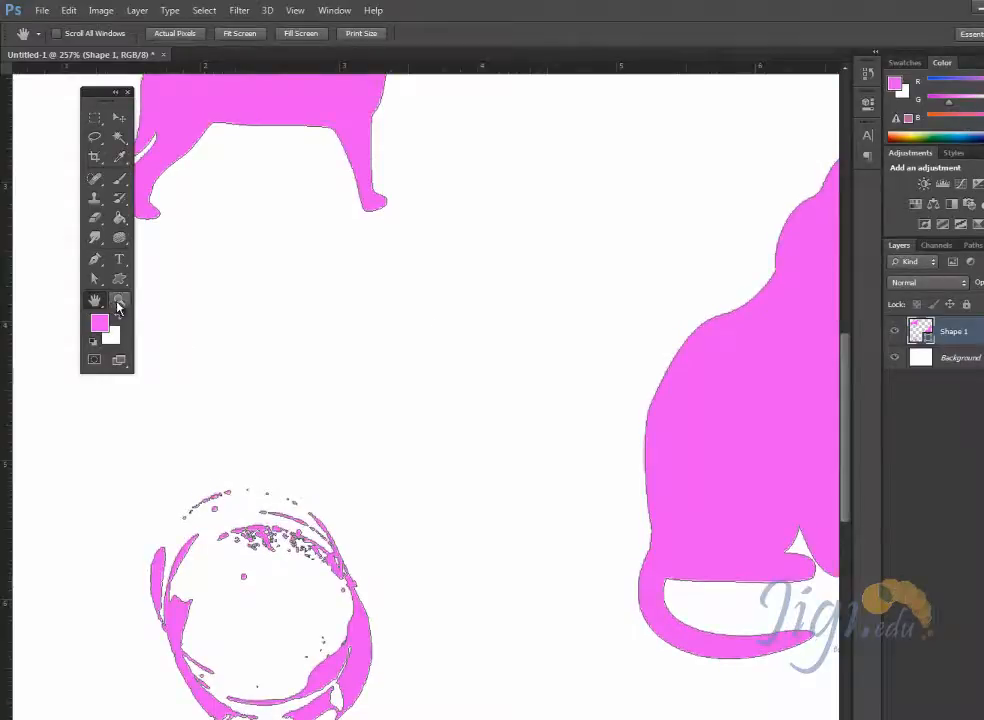
drag(499, 260, 531, 507)
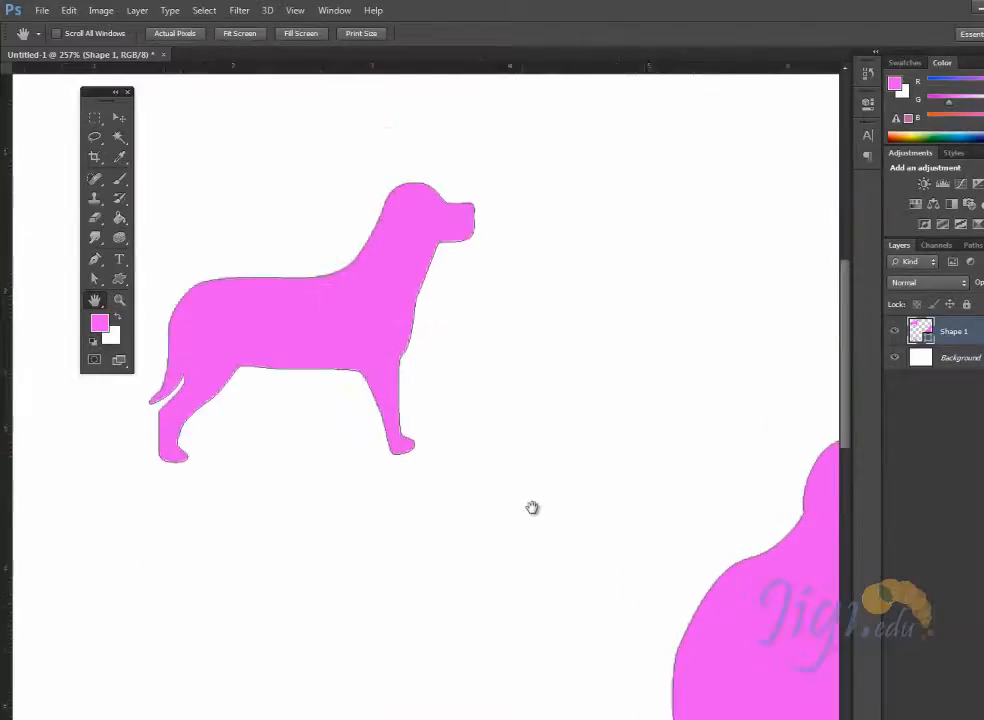
drag(507, 274, 404, 285)
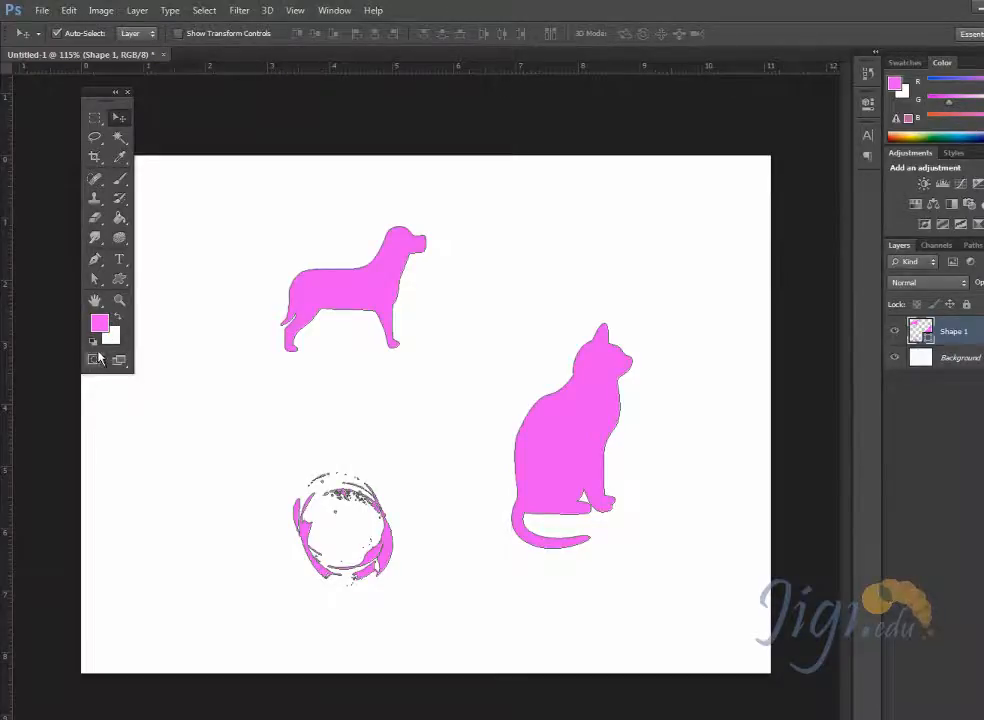
Step: Reset the foreground and background colors to the default black and white, and swap them back and forth
click(93, 341)
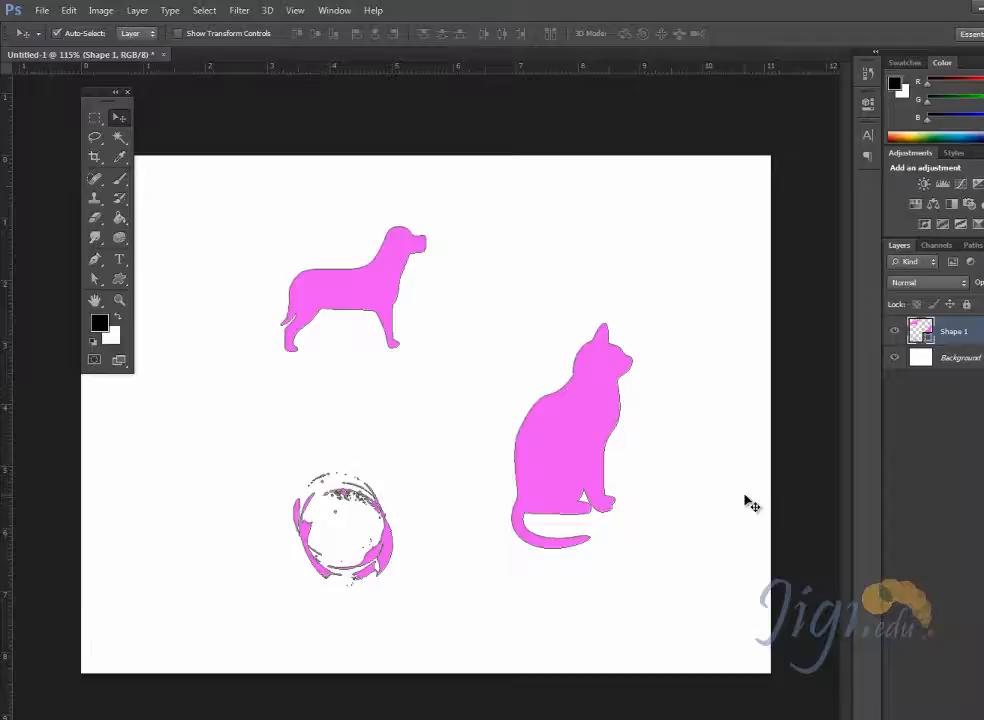
click(118, 317)
click(118, 317)
Step: Try out red tones for the foreground color in the Color Picker and cancel the change
click(99, 322)
drag(746, 455, 755, 415)
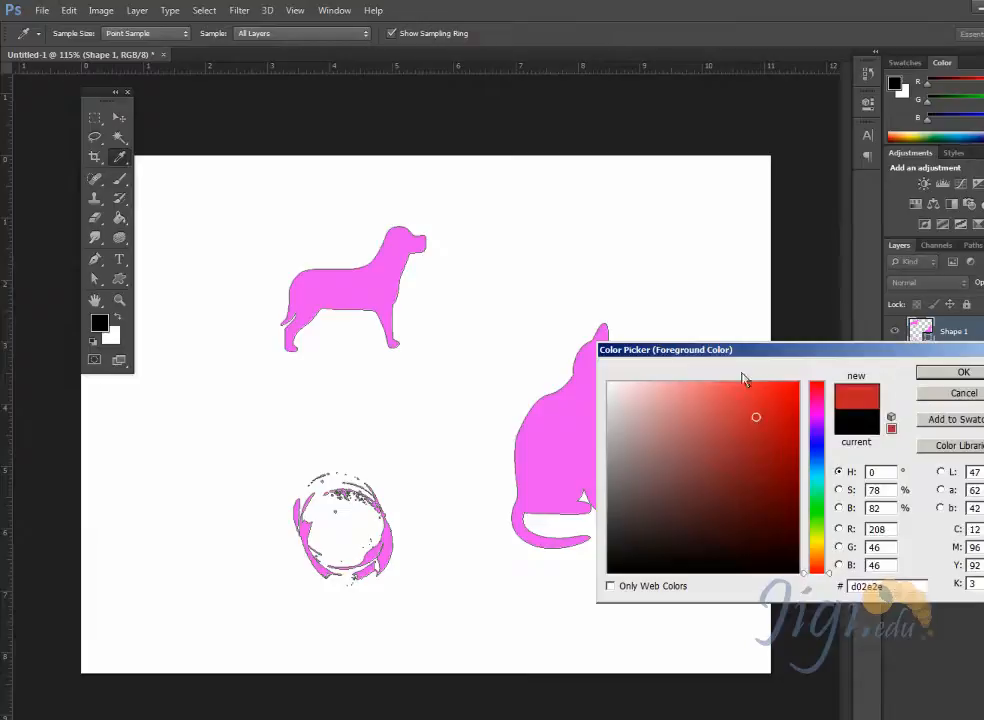
drag(727, 350, 640, 287)
click(617, 468)
click(635, 387)
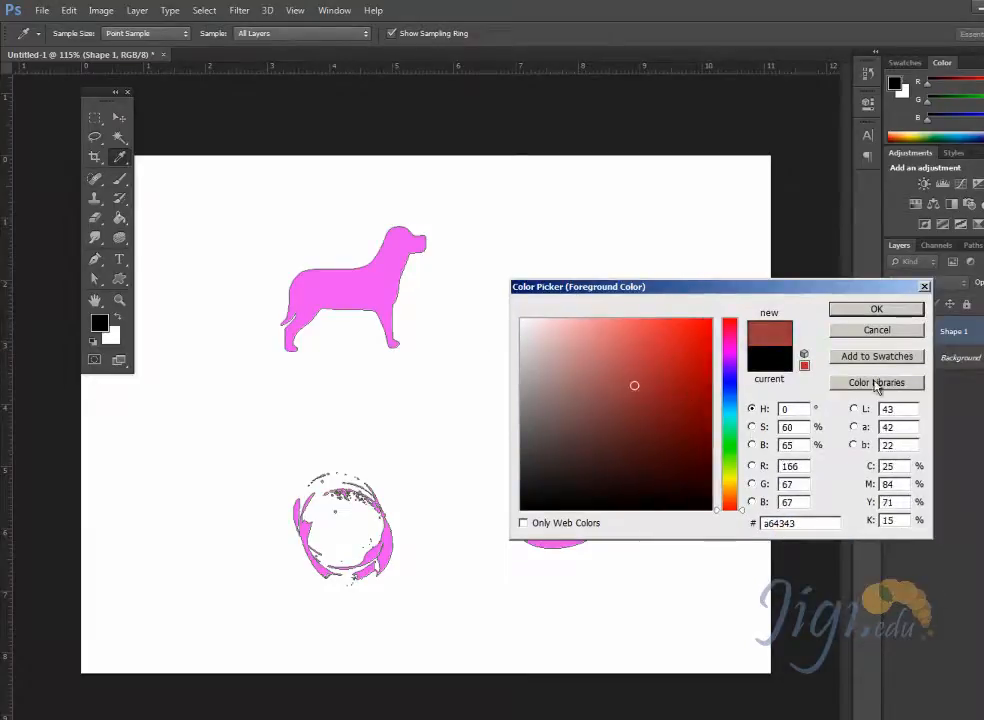
click(877, 330)
Step: Set the background color to a bright, fully saturated blue
click(115, 338)
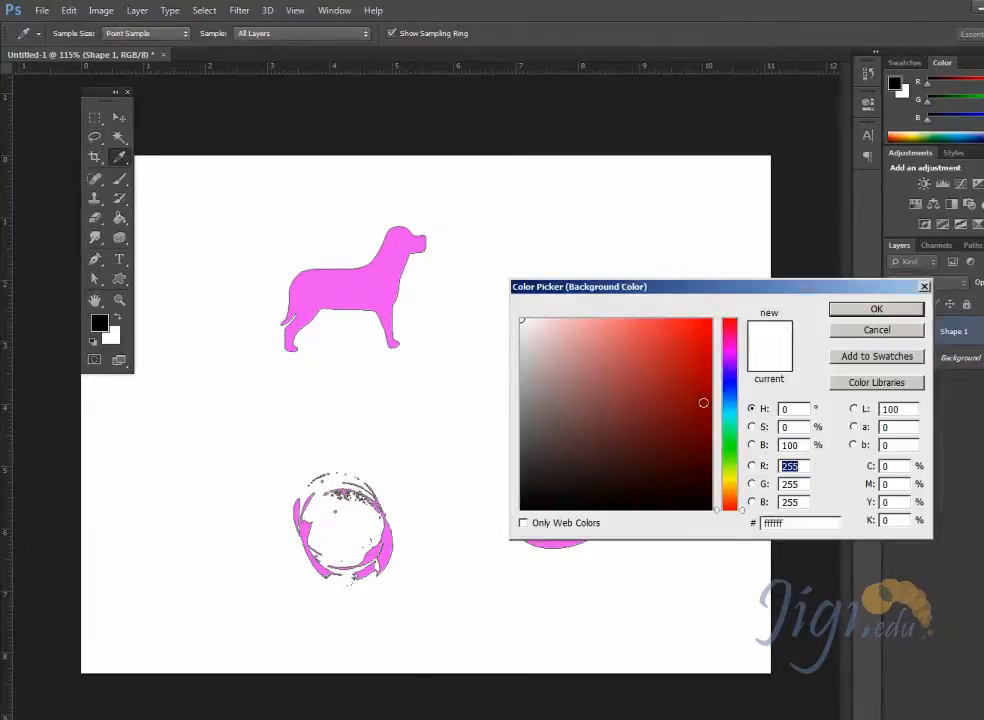
drag(703, 402, 683, 440)
drag(745, 435, 740, 388)
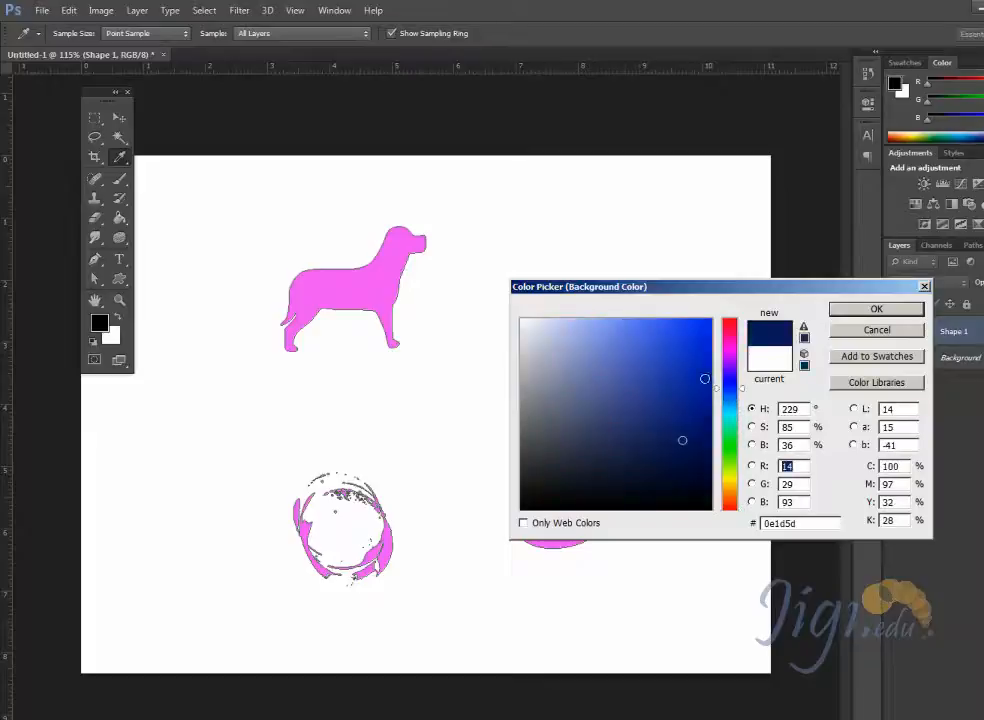
click(709, 321)
click(845, 311)
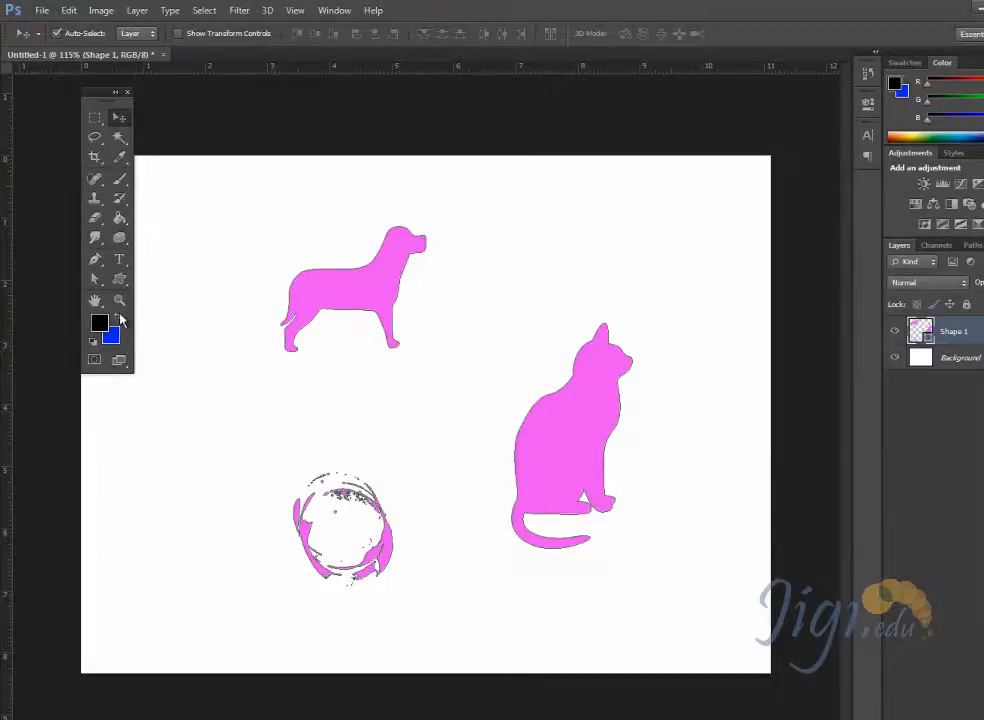
Step: Swap the black foreground and blue background colors and swap them back, and restore the default colors
click(119, 318)
click(119, 318)
click(95, 342)
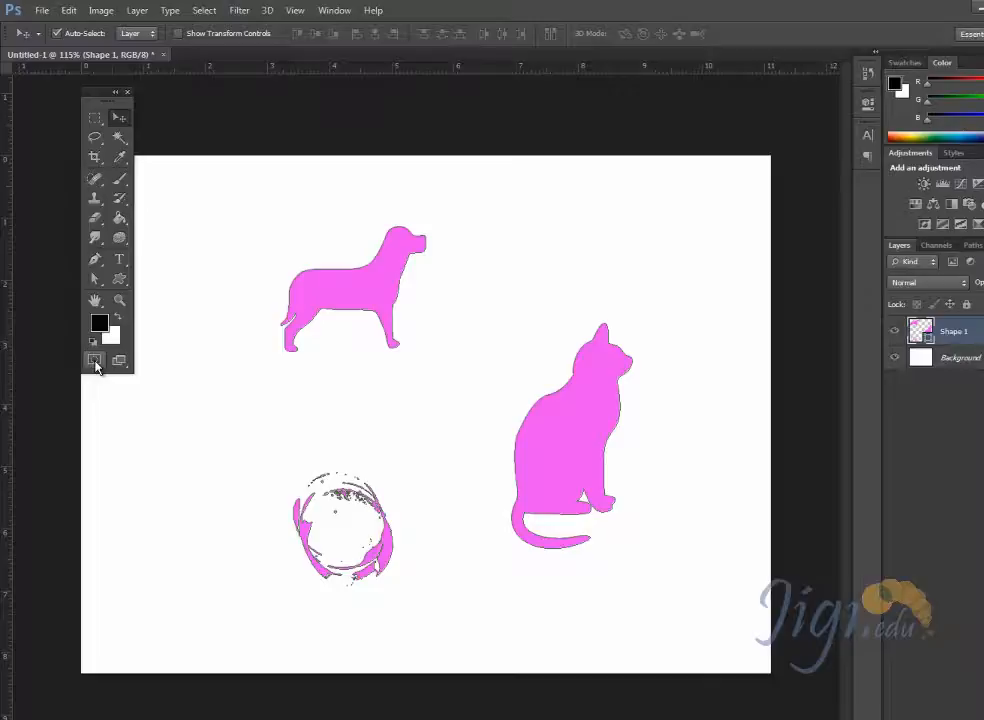
Step: Switch to Full Screen Mode with Menu Bar, continue to Full Screen Mode, and hide the rulers
click(95, 362)
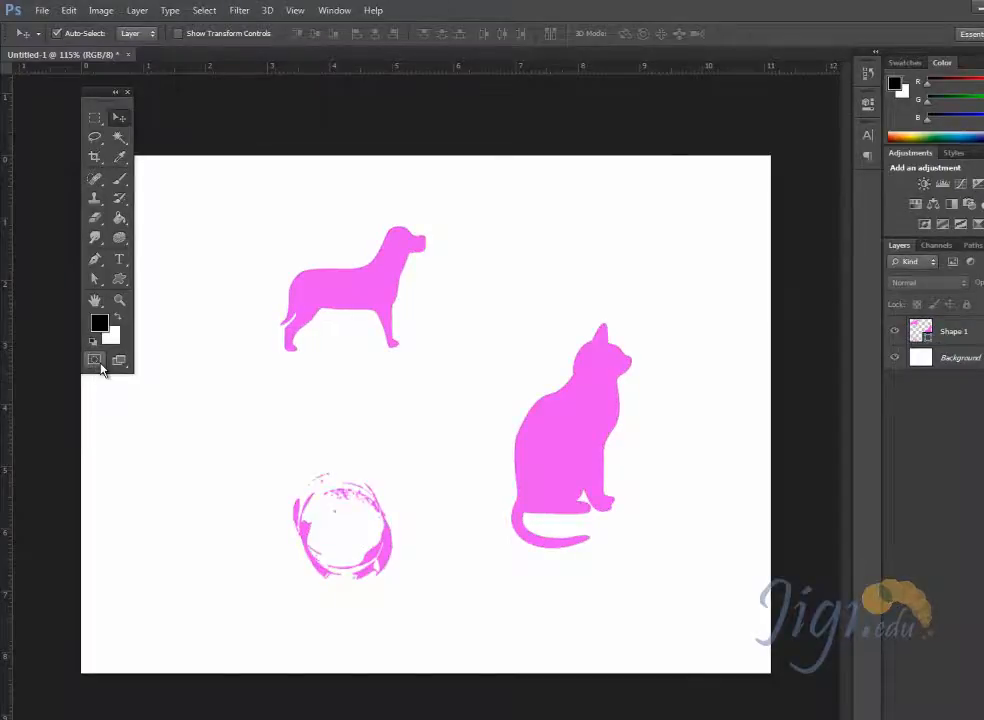
click(119, 361)
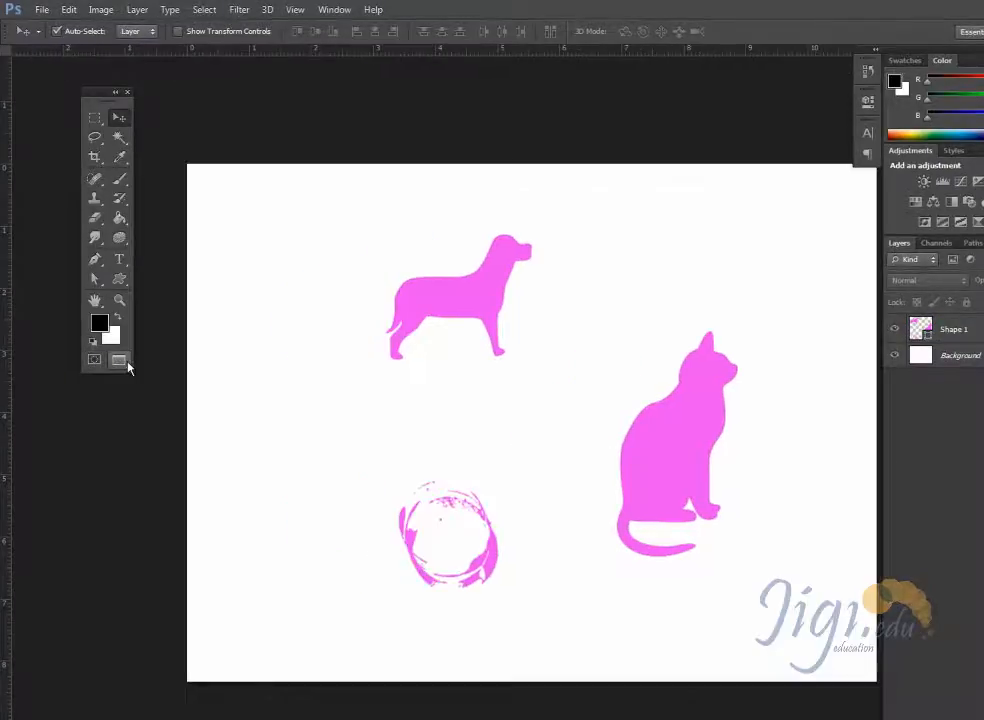
click(127, 365)
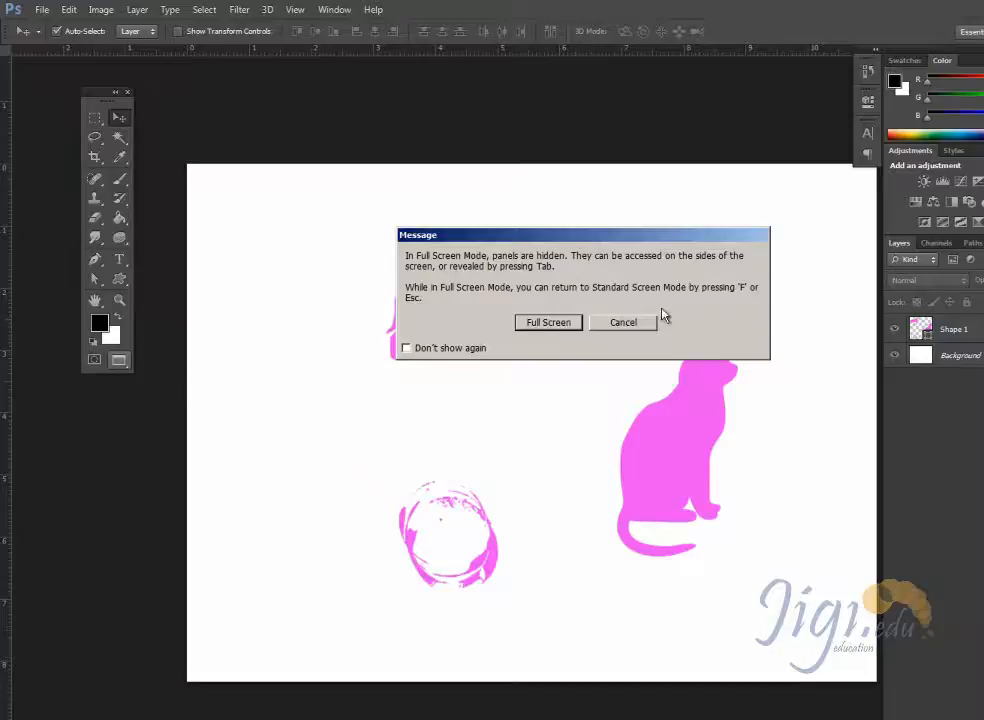
click(553, 322)
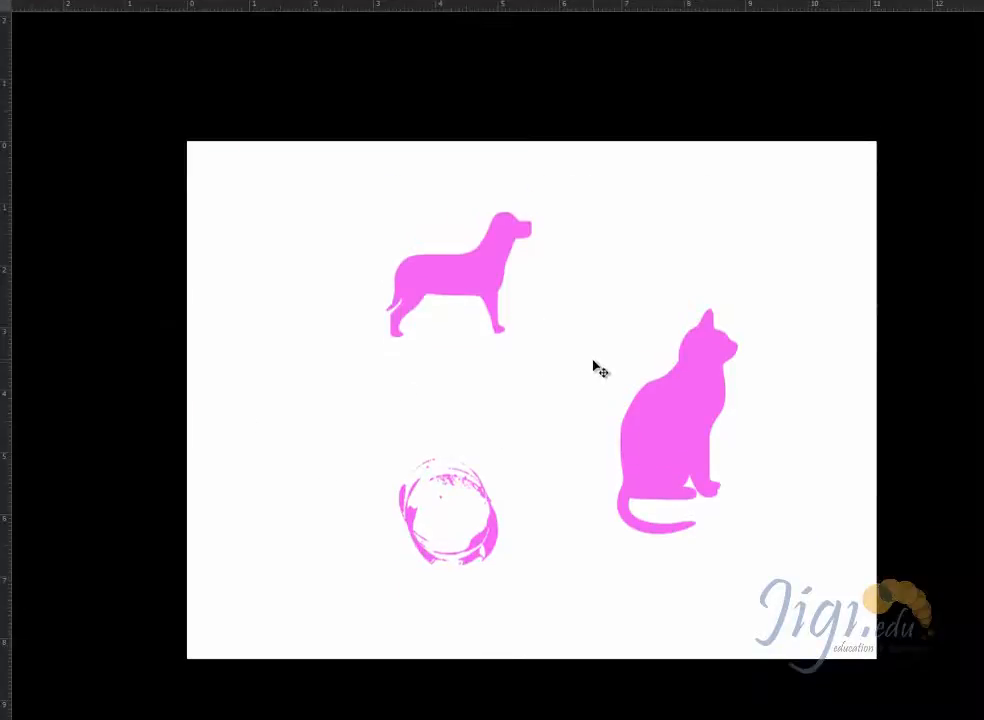
key(ctrl+r)
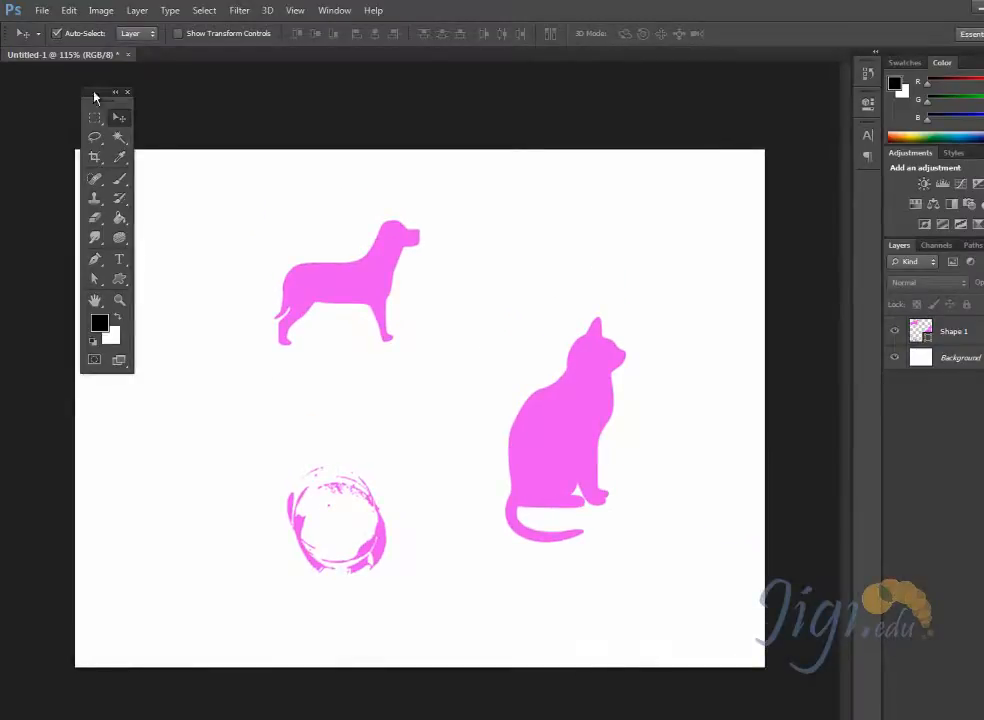
Step: Dock the floating Tools panel to the workspace edge and close the document with the pink animal shapes without saving
drag(94, 92, 4, 107)
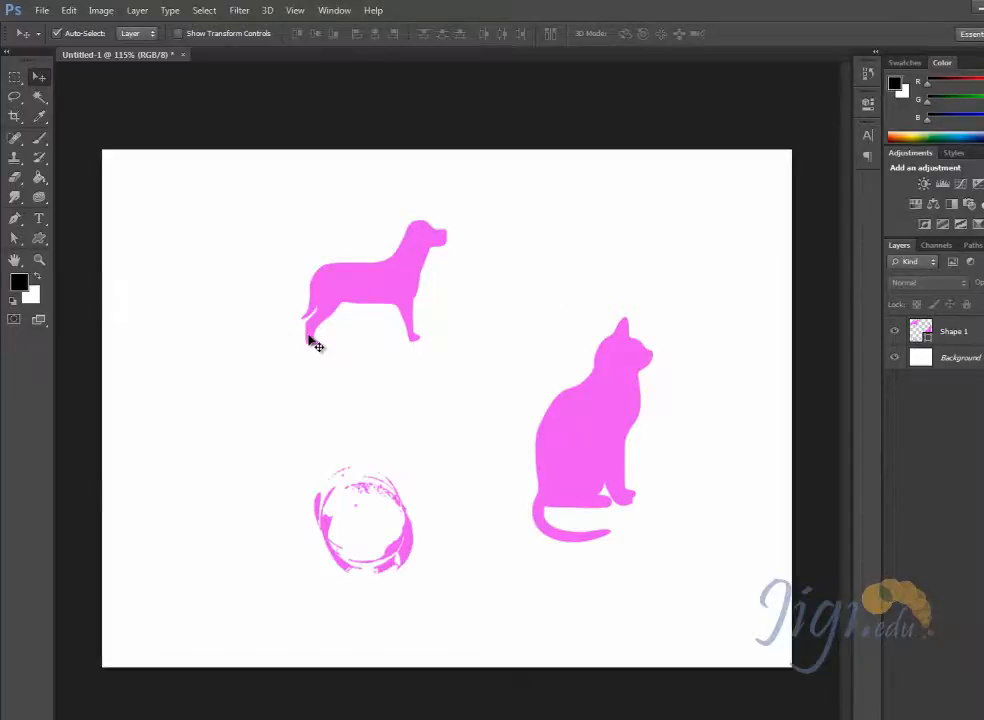
click(183, 54)
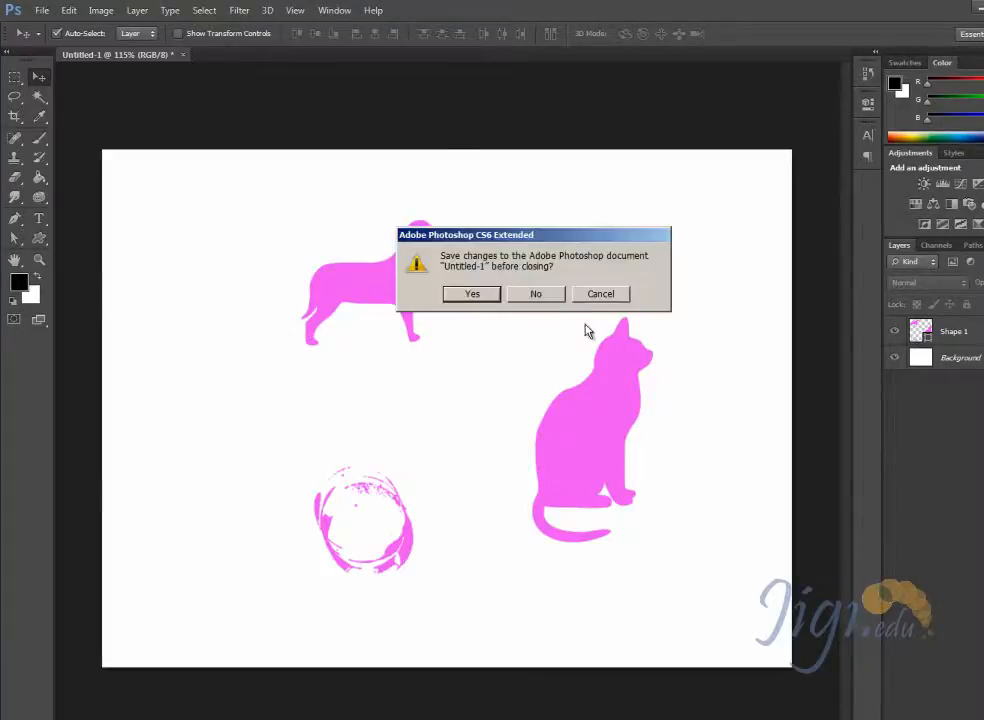
click(530, 293)
Step: Create a new document from the Web preset at 800 x 600 pixels, RGB Color, with a white background
click(43, 12)
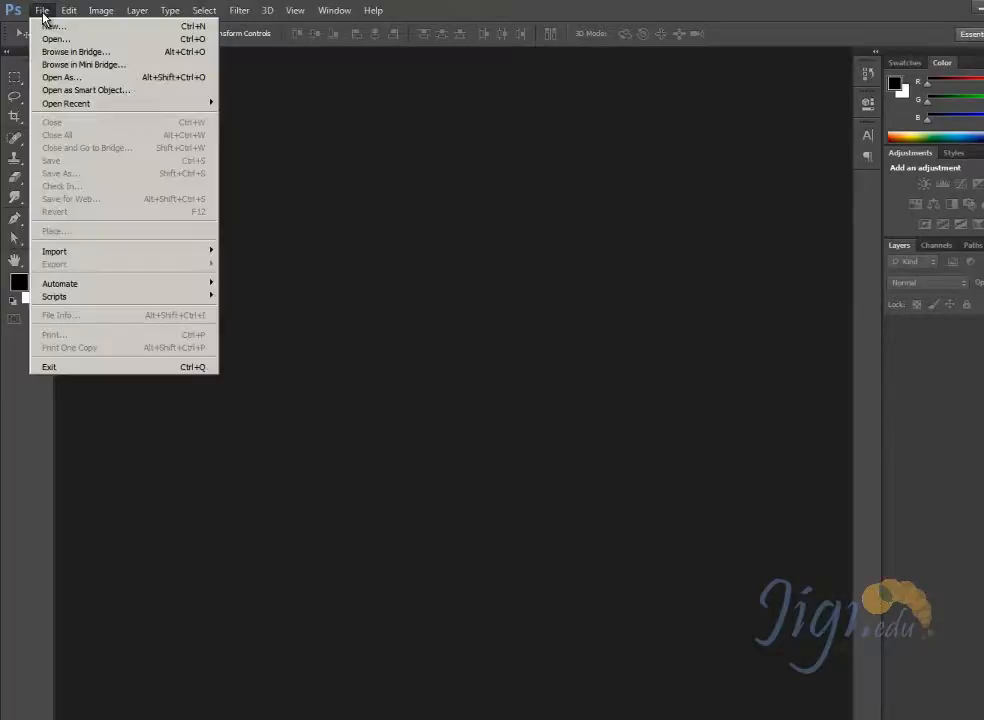
click(44, 26)
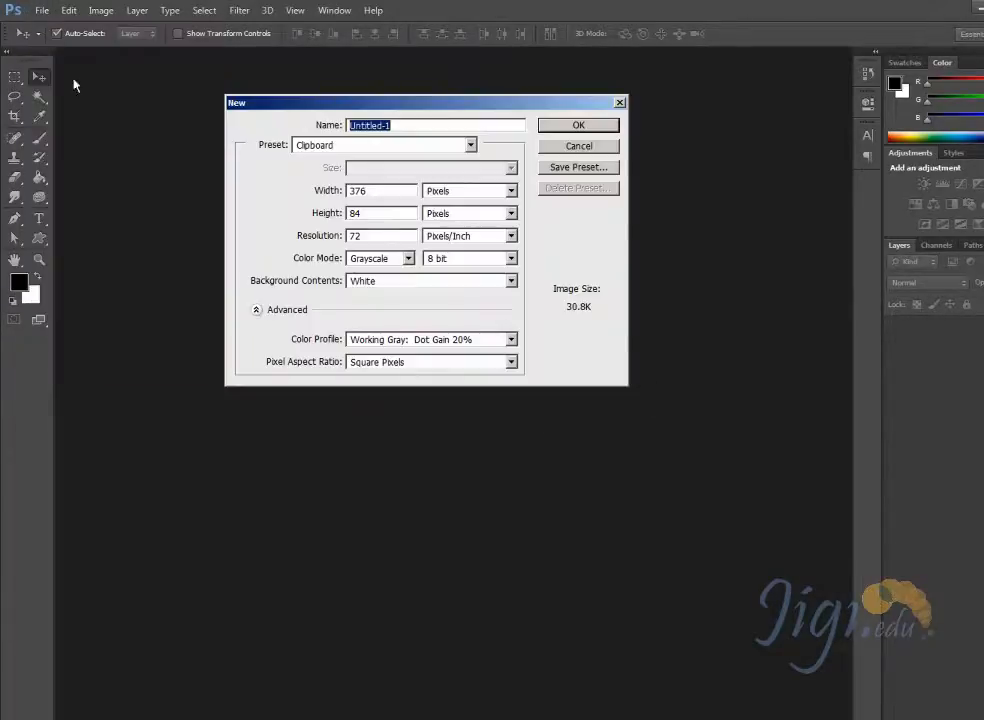
drag(543, 107, 580, 110)
click(459, 150)
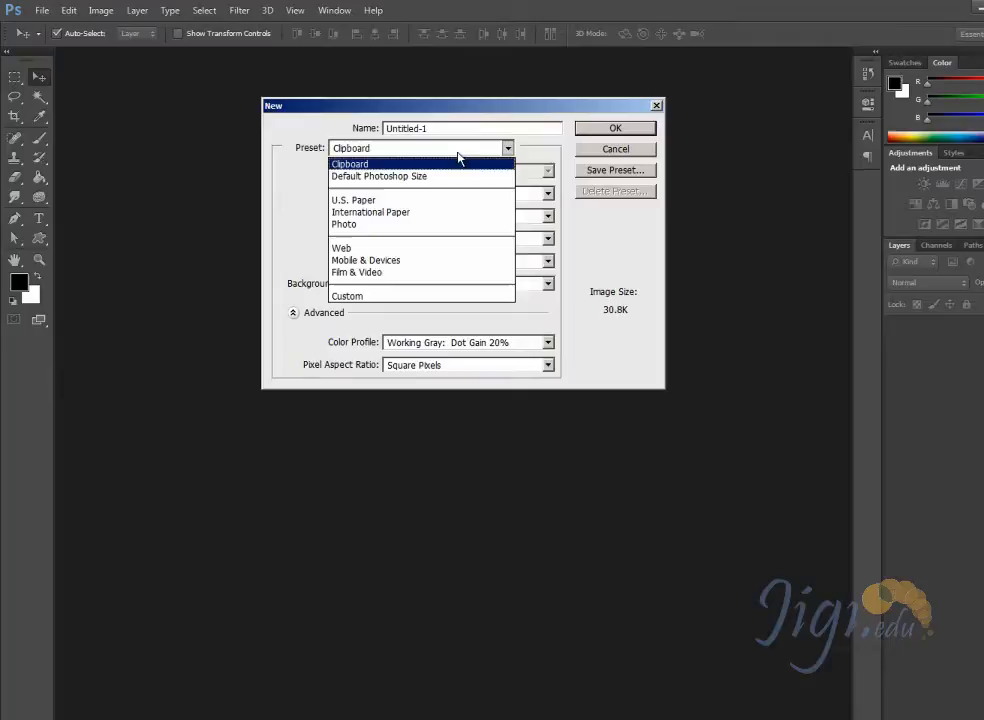
click(367, 249)
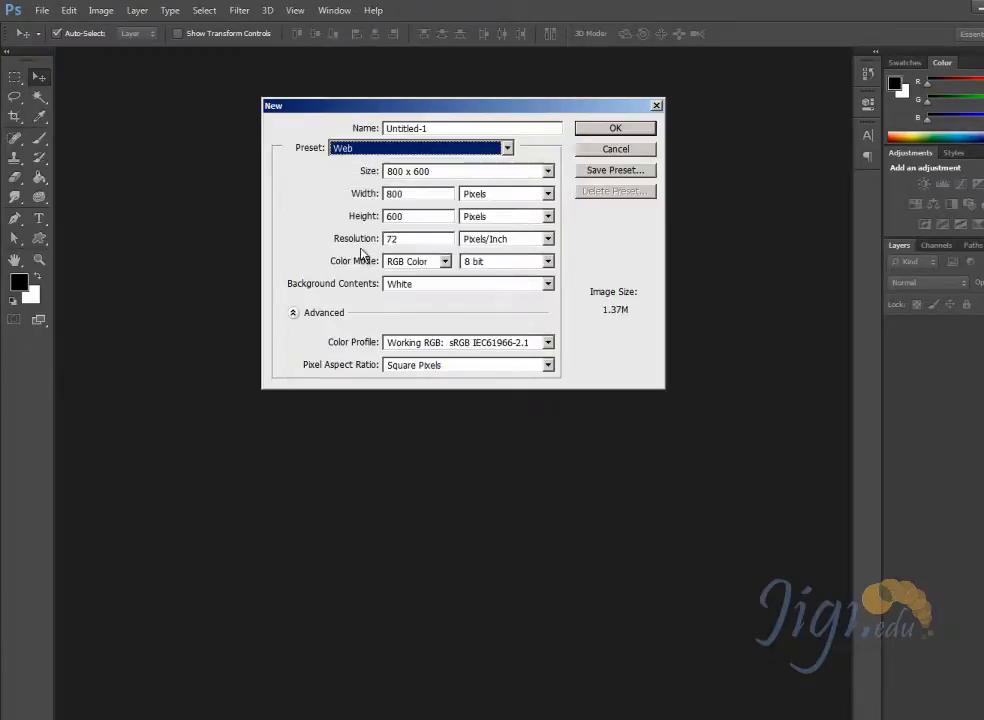
click(634, 131)
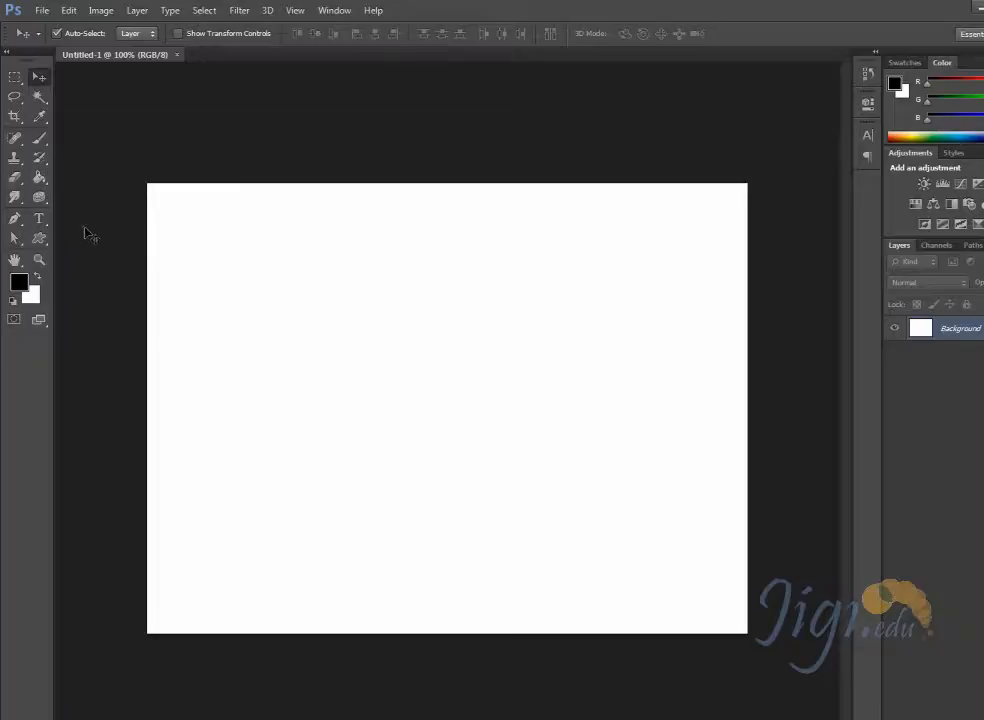
Step: Draw a pink rectangle about 229 x 151 px in the upper-left area of the canvas with the Rectangle Tool
click(42, 240)
click(42, 240)
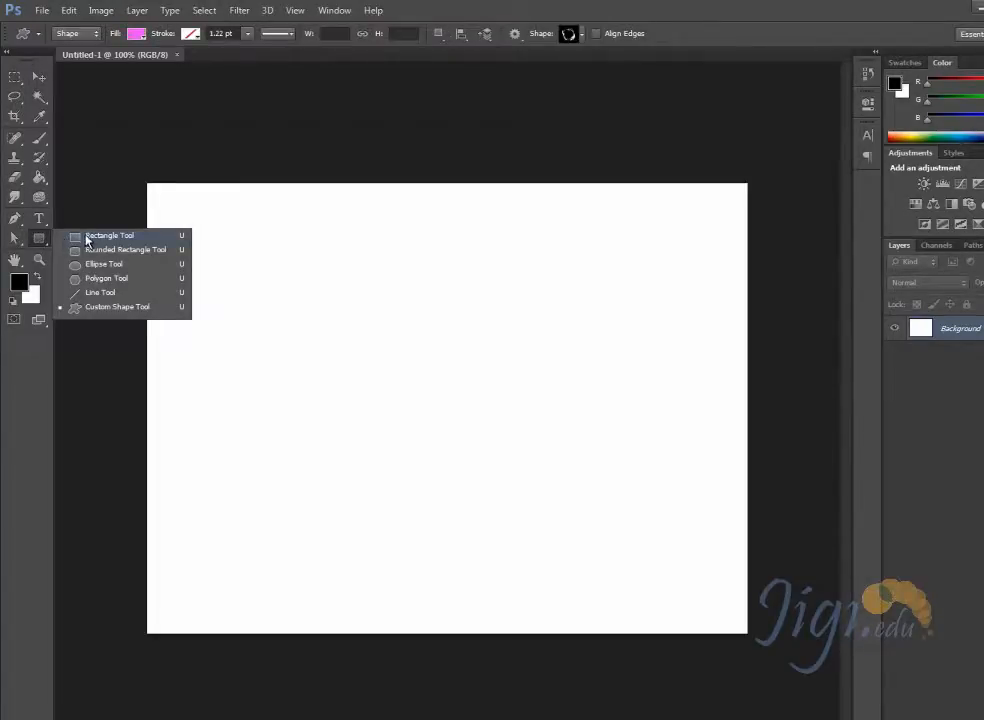
click(72, 228)
drag(218, 215, 390, 329)
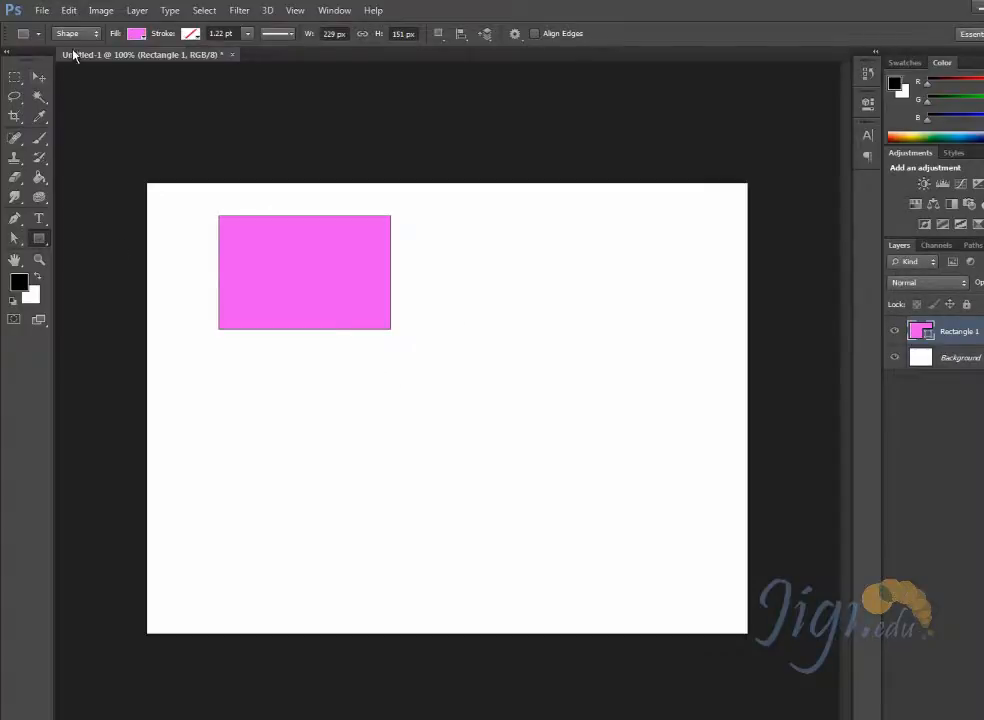
Step: Draw a pink rounded rectangle about 292 x 161 px with a 10 px radius to the right of the pink rectangle
click(42, 244)
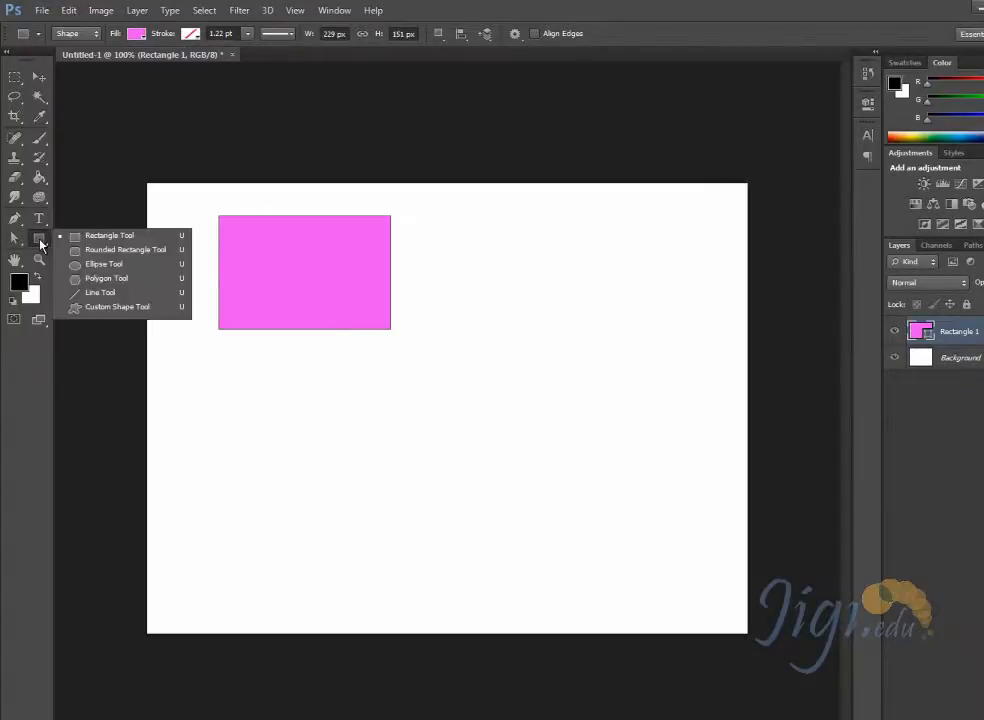
click(40, 245)
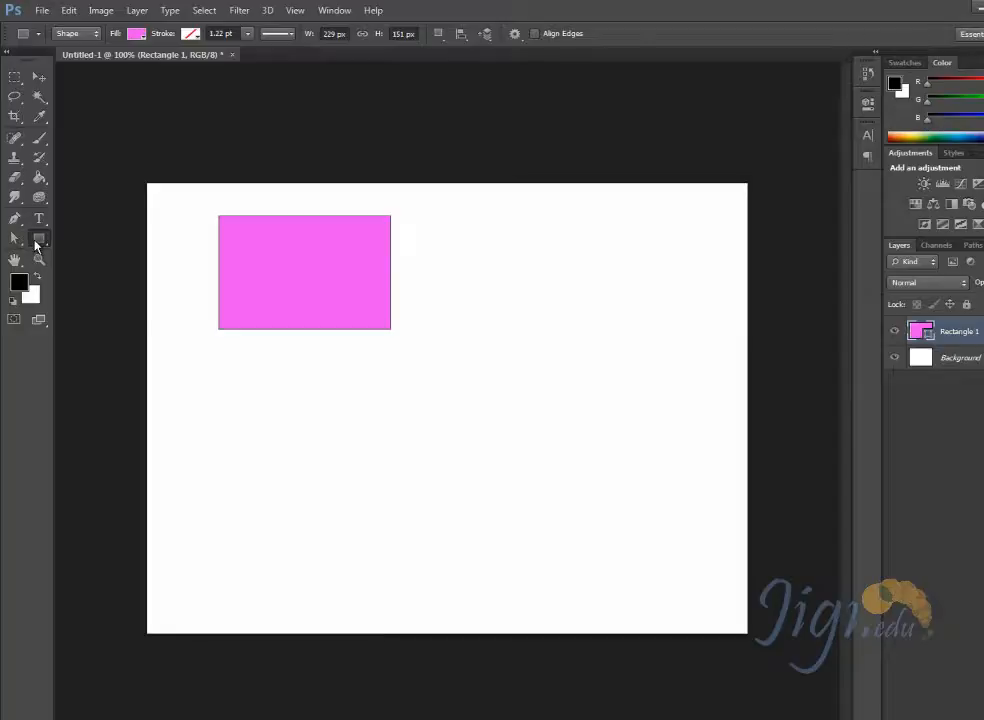
click(37, 243)
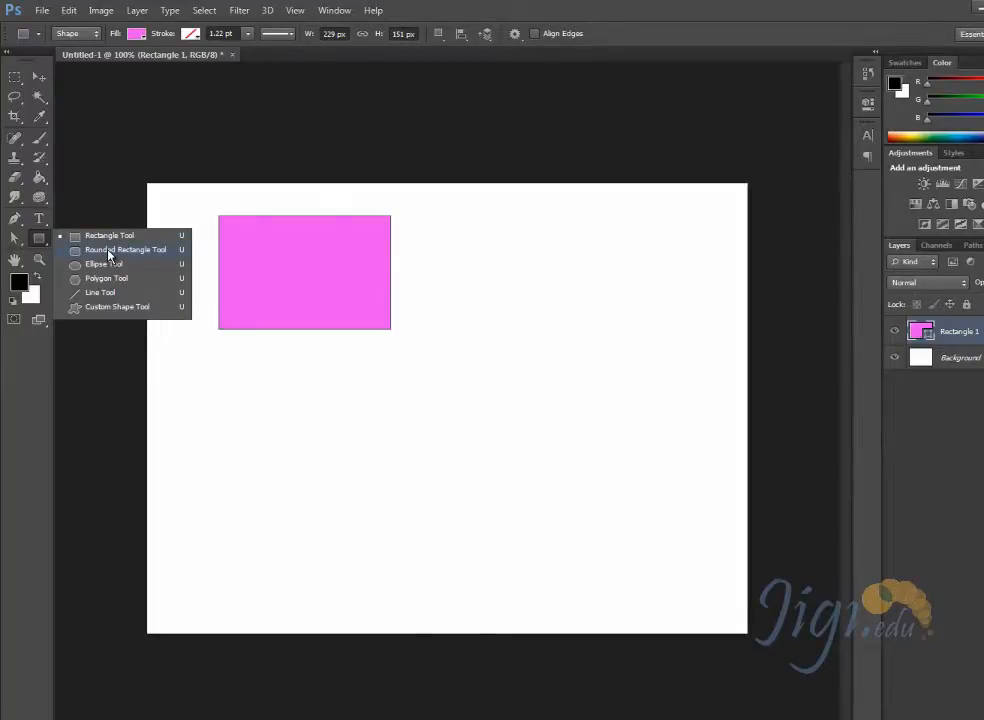
click(138, 258)
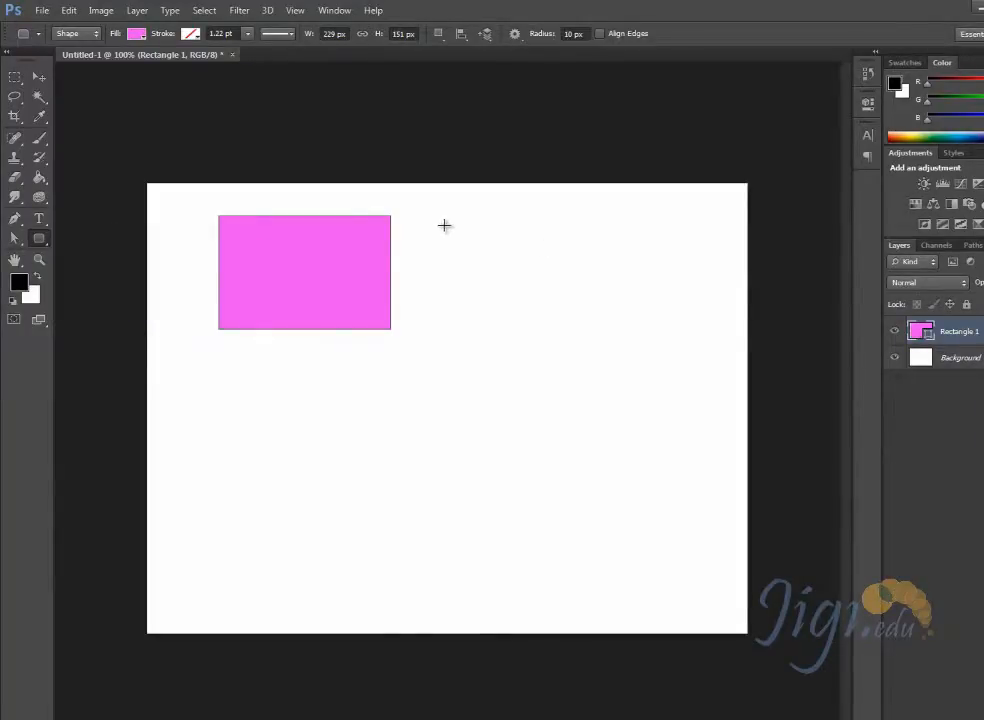
drag(445, 226, 663, 346)
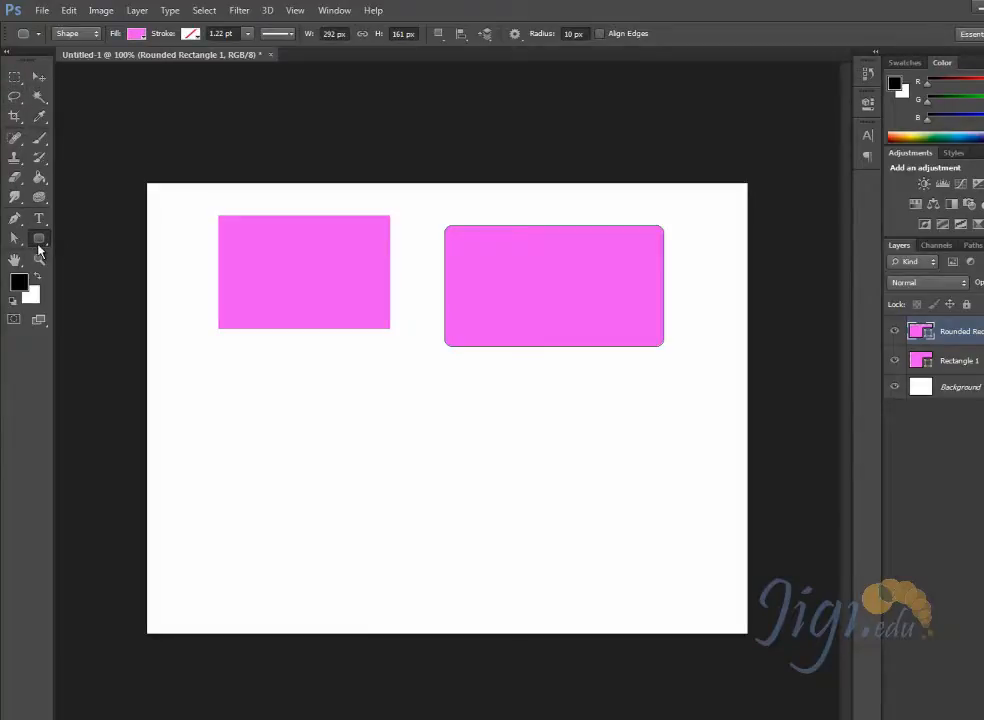
Step: Fill the rounded rectangle with red and set the foreground color to the muted red db8181
click(140, 36)
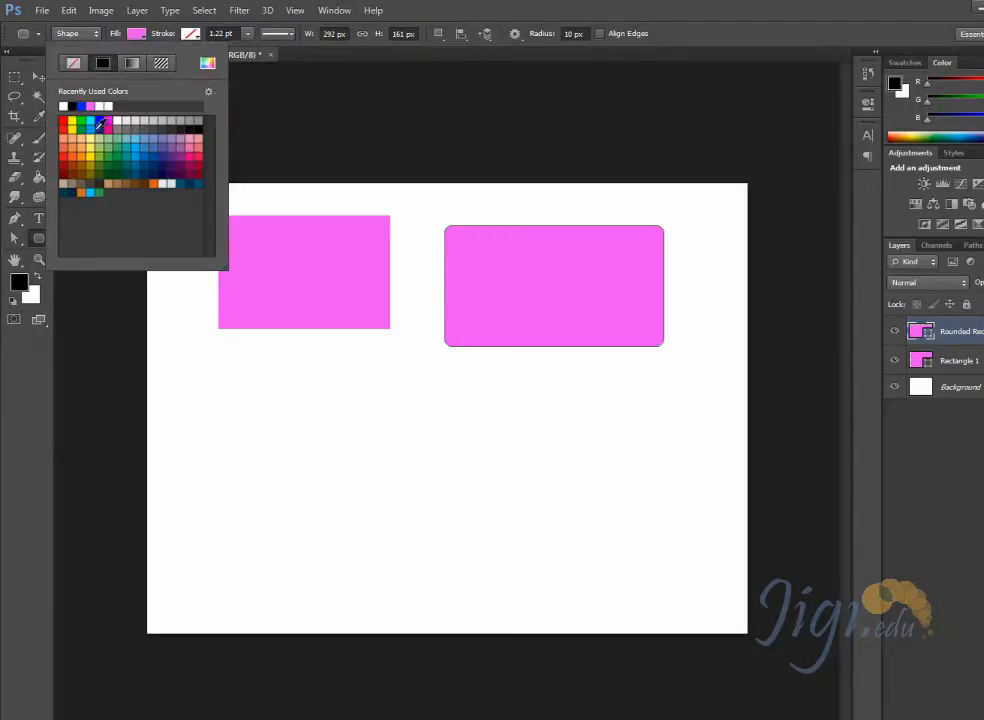
click(63, 120)
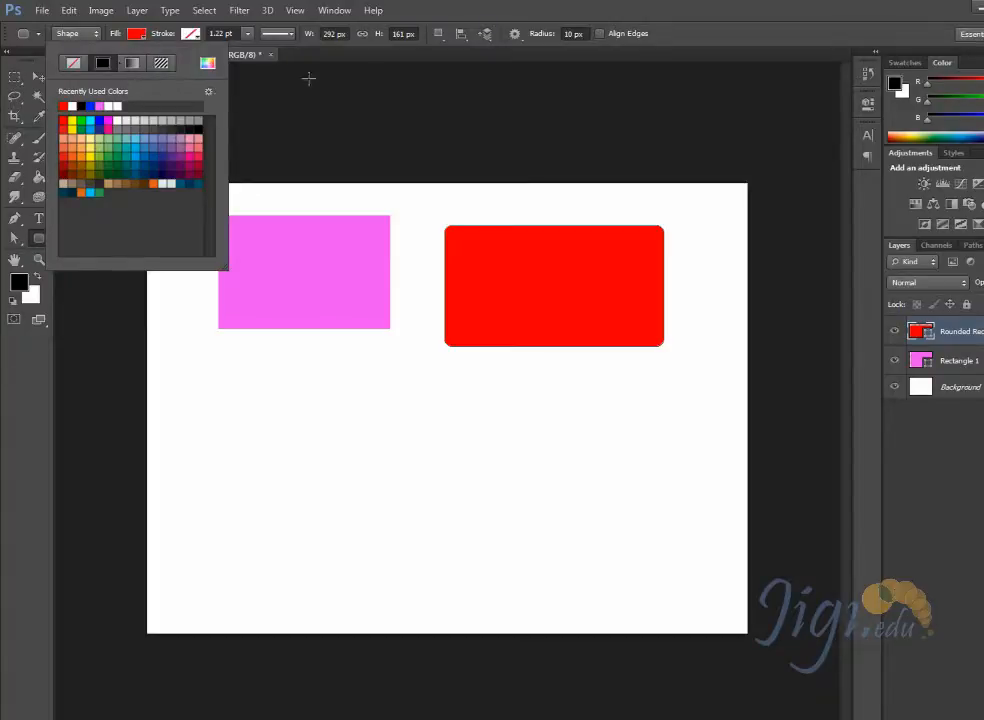
click(20, 283)
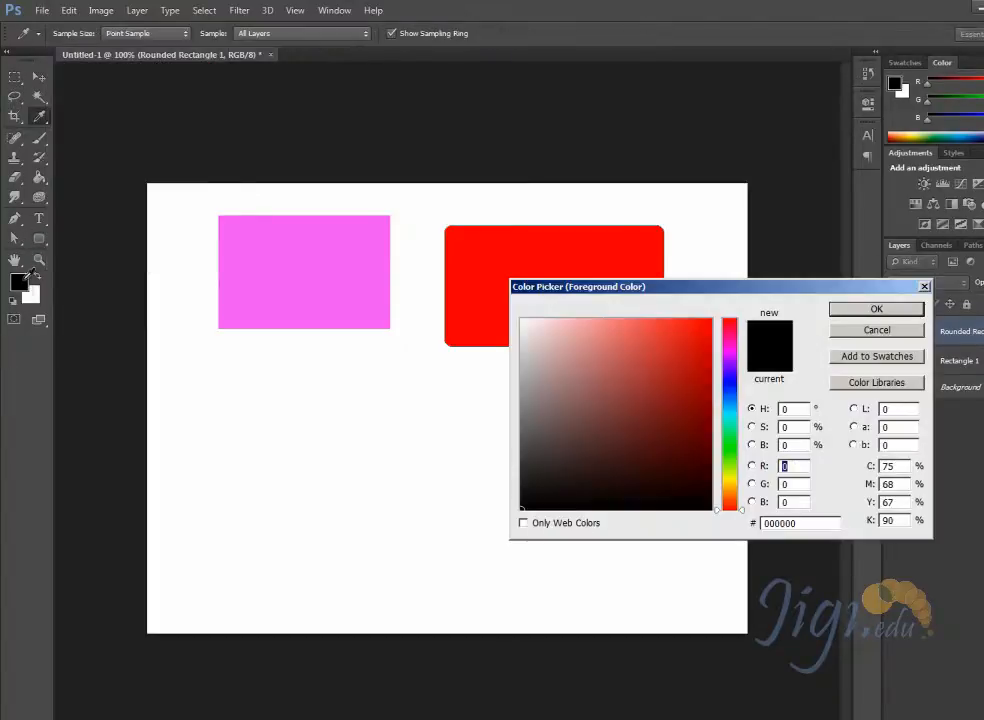
click(619, 403)
click(600, 346)
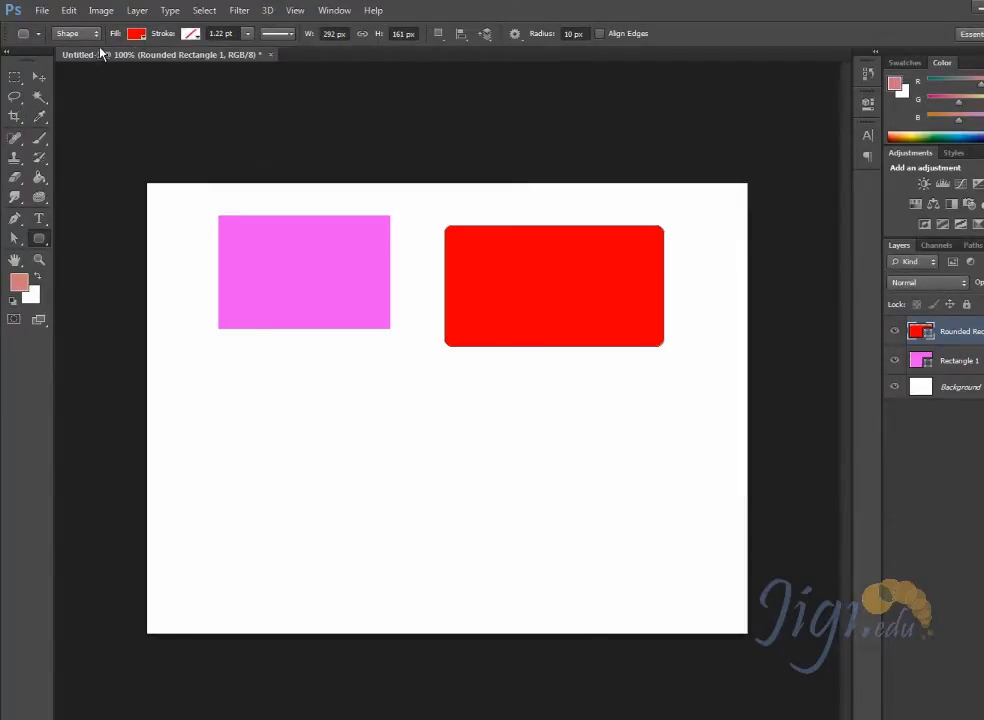
Step: Change the rounded rectangle's fill to a dark navy blue swatch
click(137, 34)
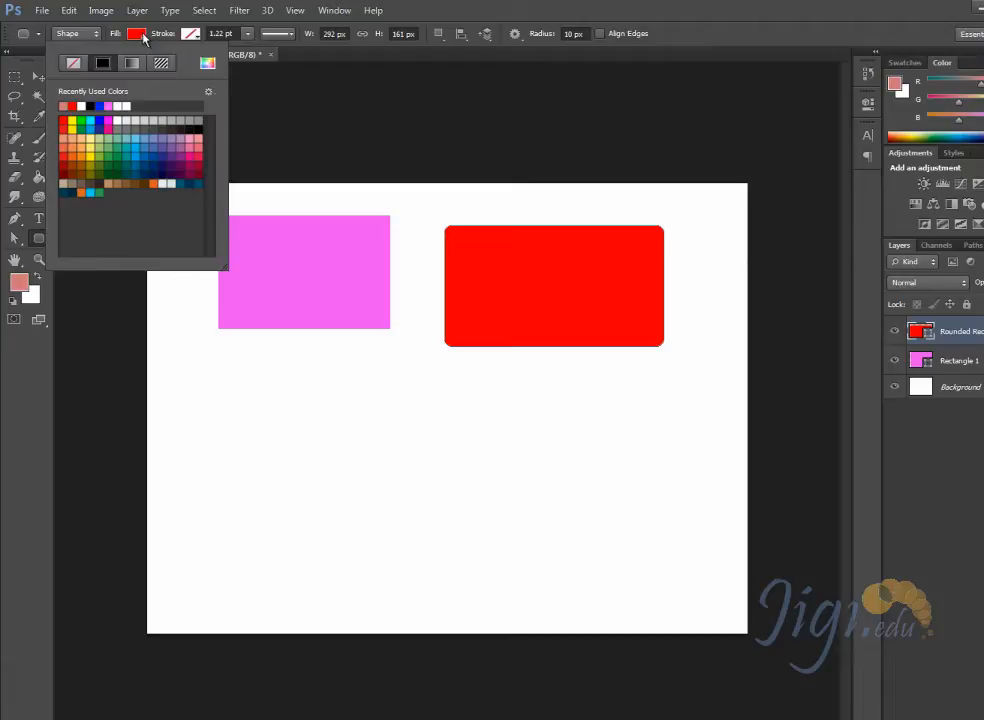
click(153, 161)
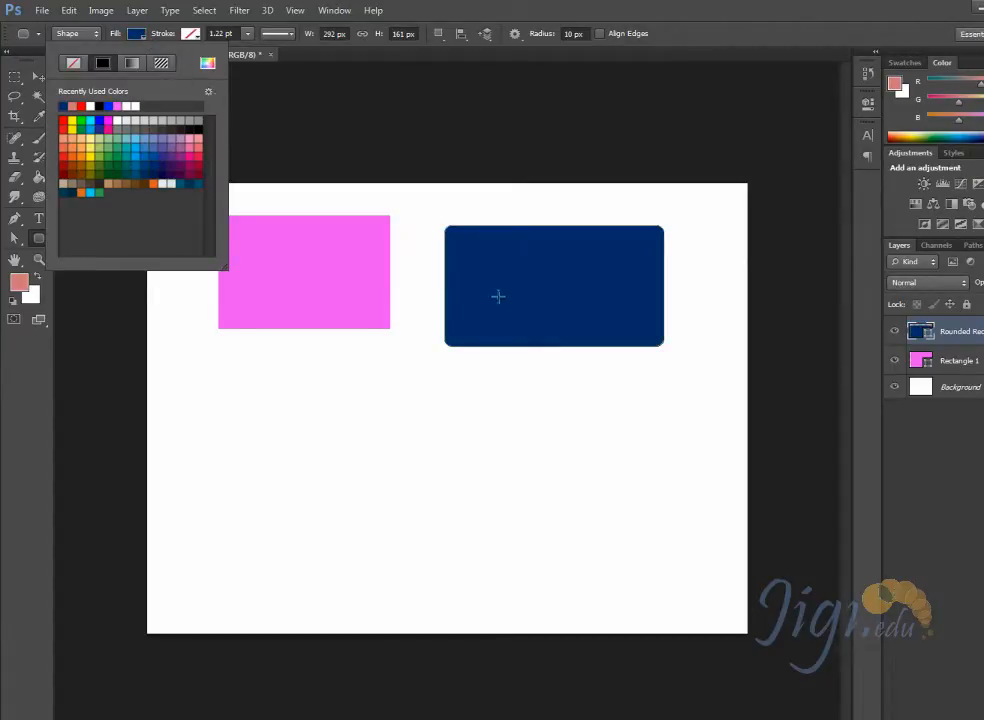
click(650, 52)
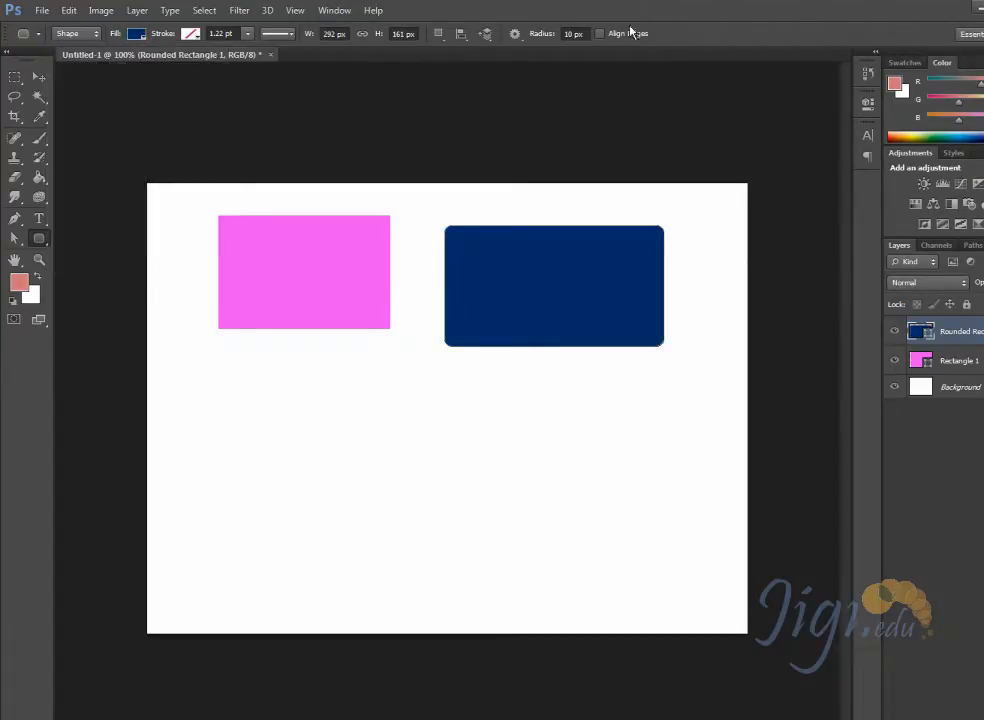
Step: With no layer selected, set the foreground color to a bright blue and check the Rounded Rectangle Tool's fill
click(40, 77)
click(117, 400)
click(25, 287)
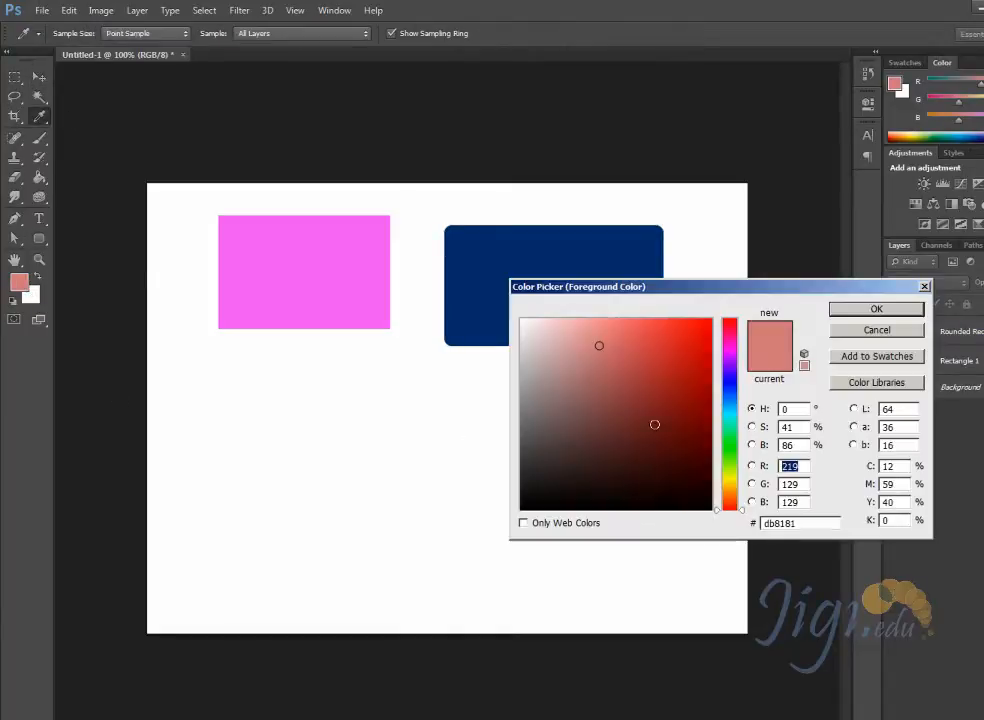
mouse_move(654, 421)
mouse_down()
mouse_move(643, 367)
mouse_move(678, 459)
mouse_up()
drag(740, 438, 737, 388)
drag(696, 343, 707, 326)
click(848, 311)
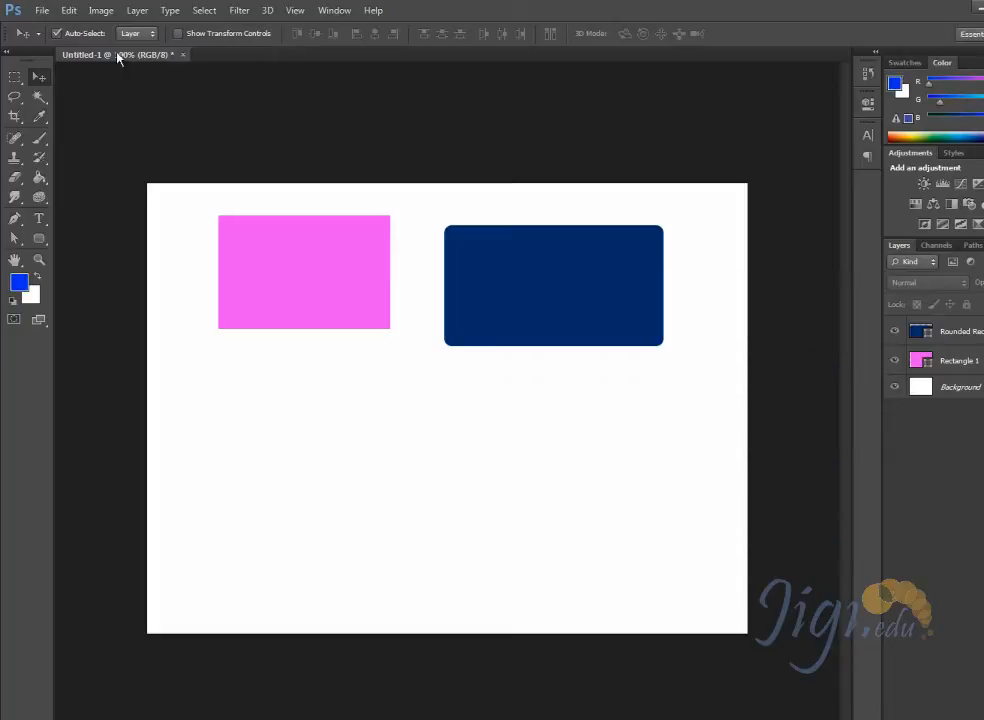
click(39, 238)
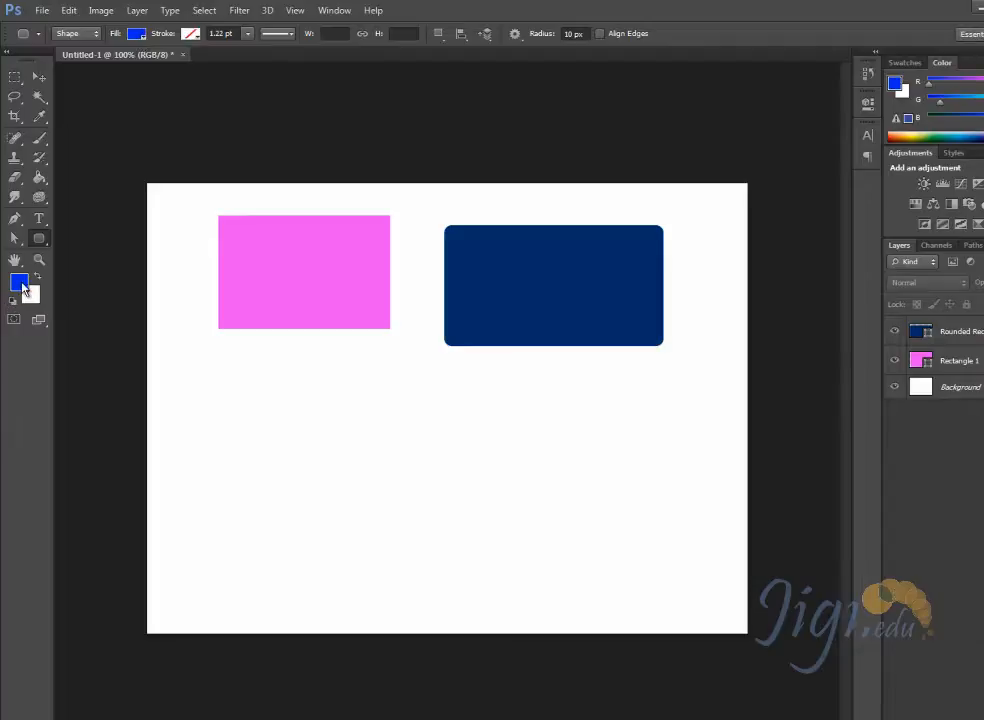
Step: Set the foreground color to orange ff6600 and draw a rounded rectangle about 210 x 200 px below the pink rectangle
click(38, 75)
click(19, 283)
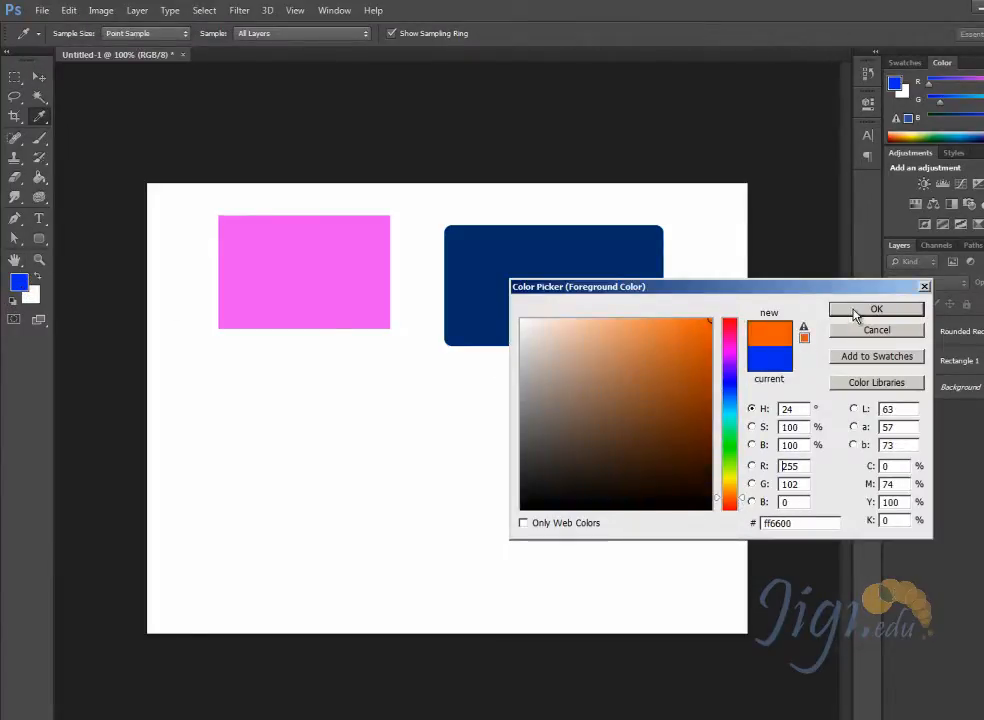
click(855, 312)
click(40, 241)
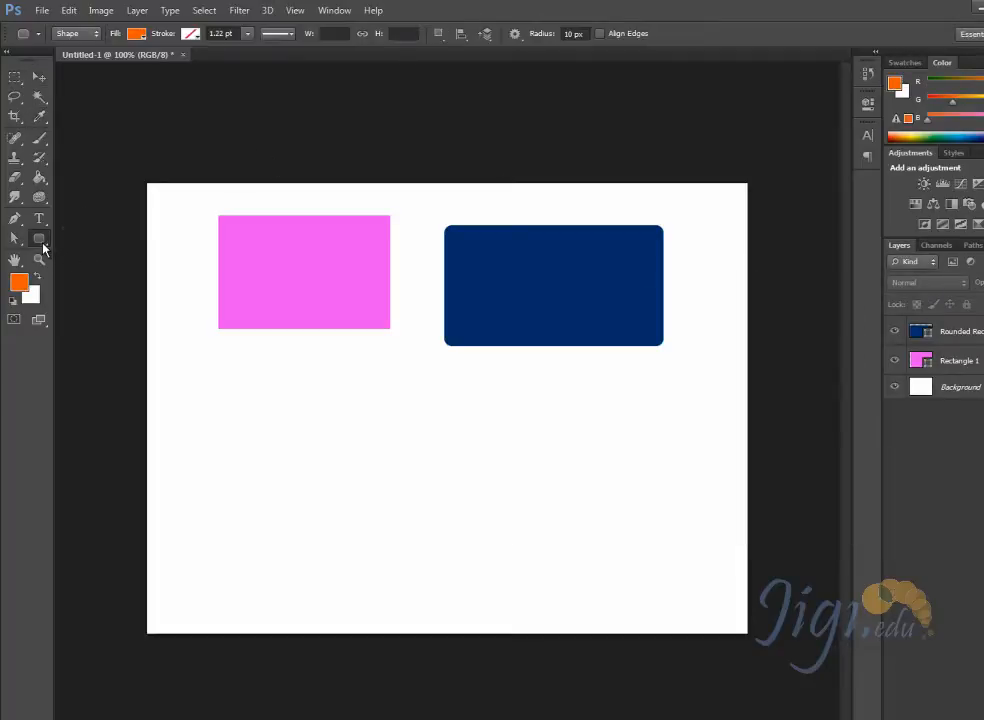
drag(224, 363, 381, 513)
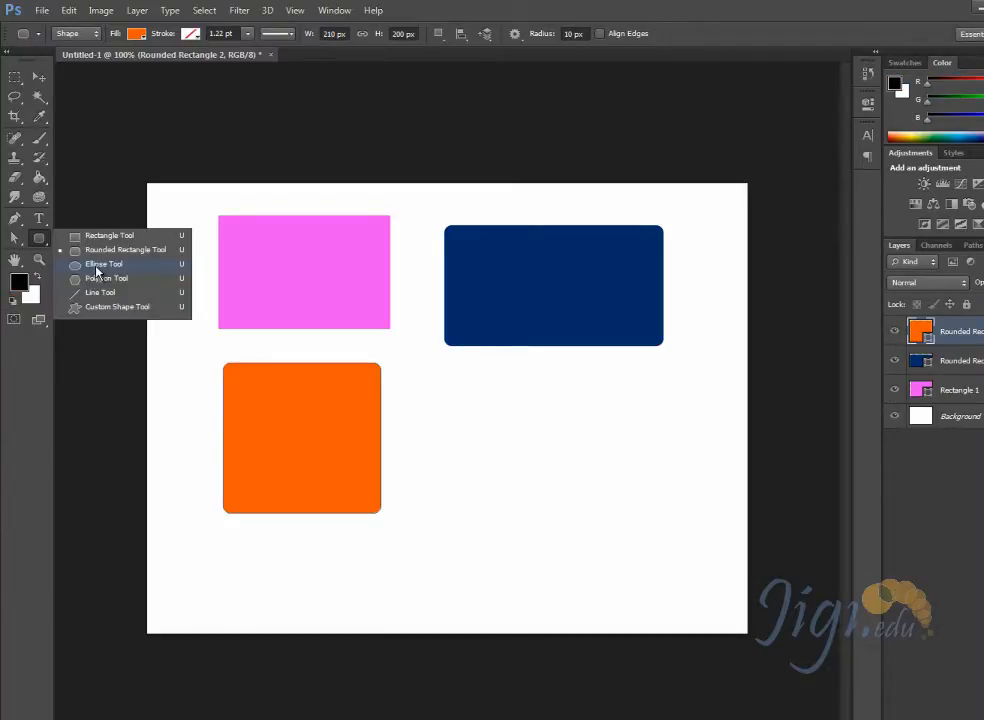
Step: Draw an orange ellipse about 217 x 133 px below the navy rounded rectangle and return to the Move tool
click(96, 265)
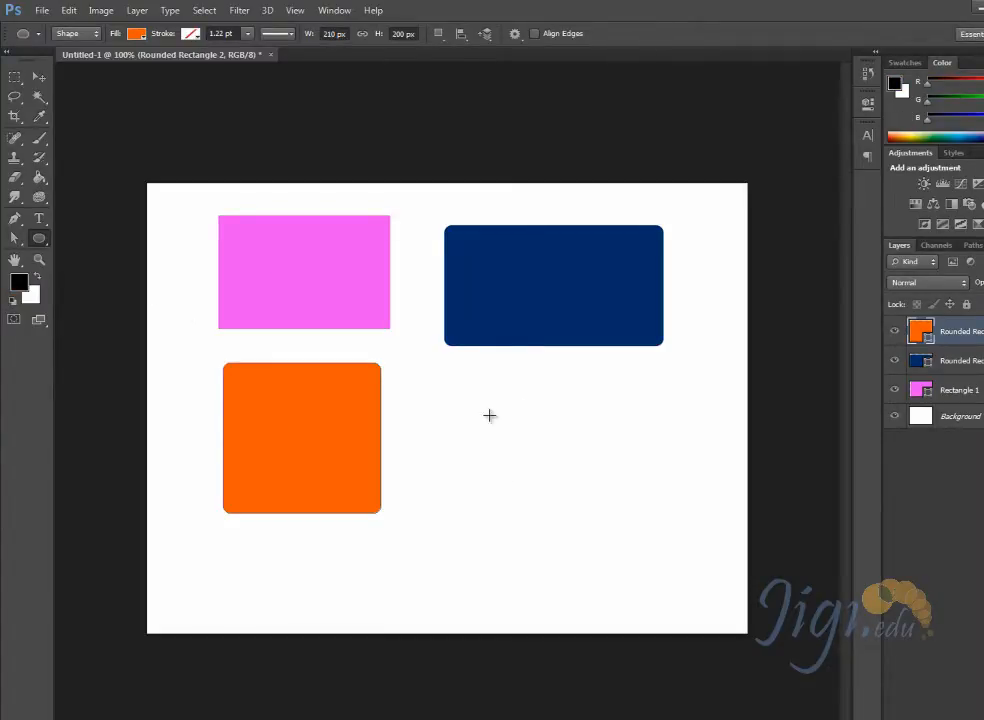
mouse_move(489, 415)
mouse_down()
mouse_move(657, 496)
mouse_move(653, 515)
mouse_up()
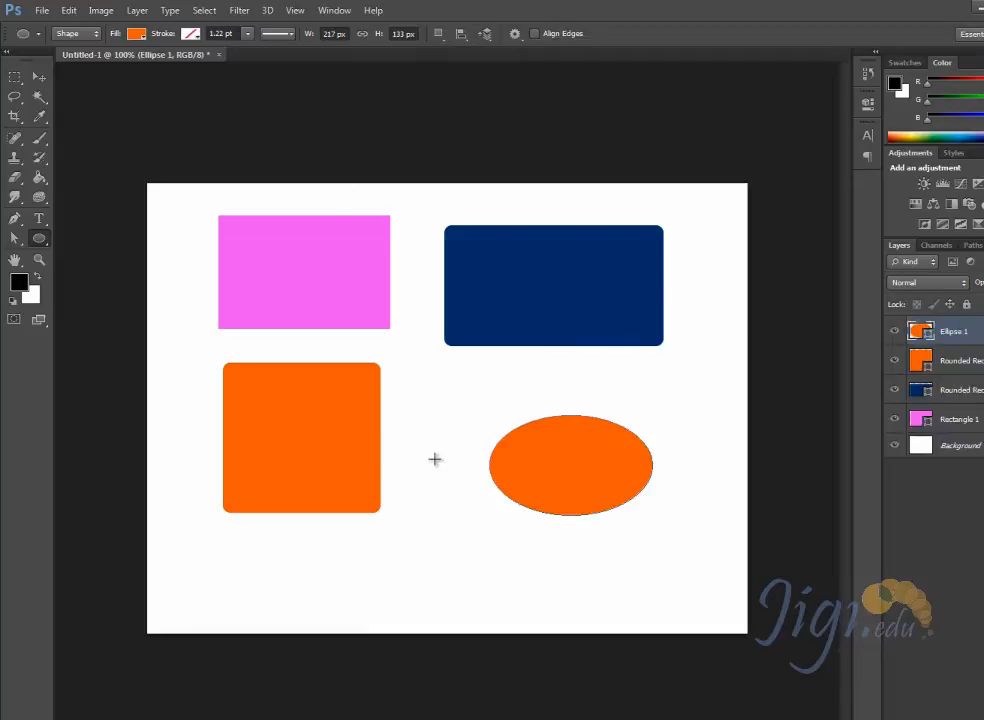
click(40, 76)
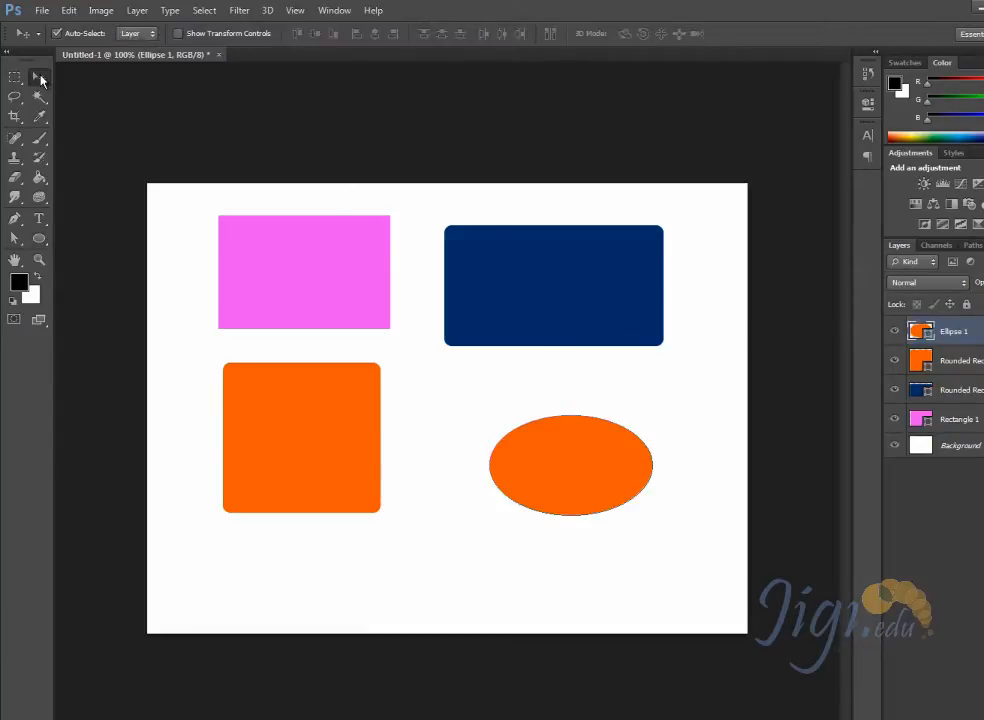
Step: Start saving the document to the Desktop and look through the available file formats, keeping the Photoshop format
click(42, 12)
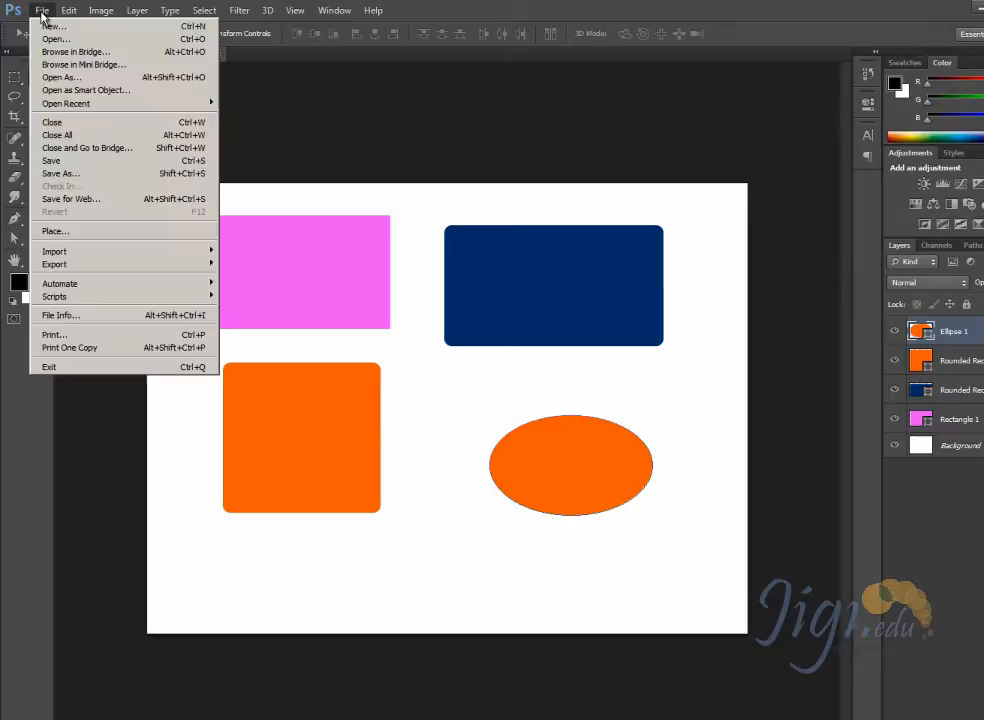
click(73, 165)
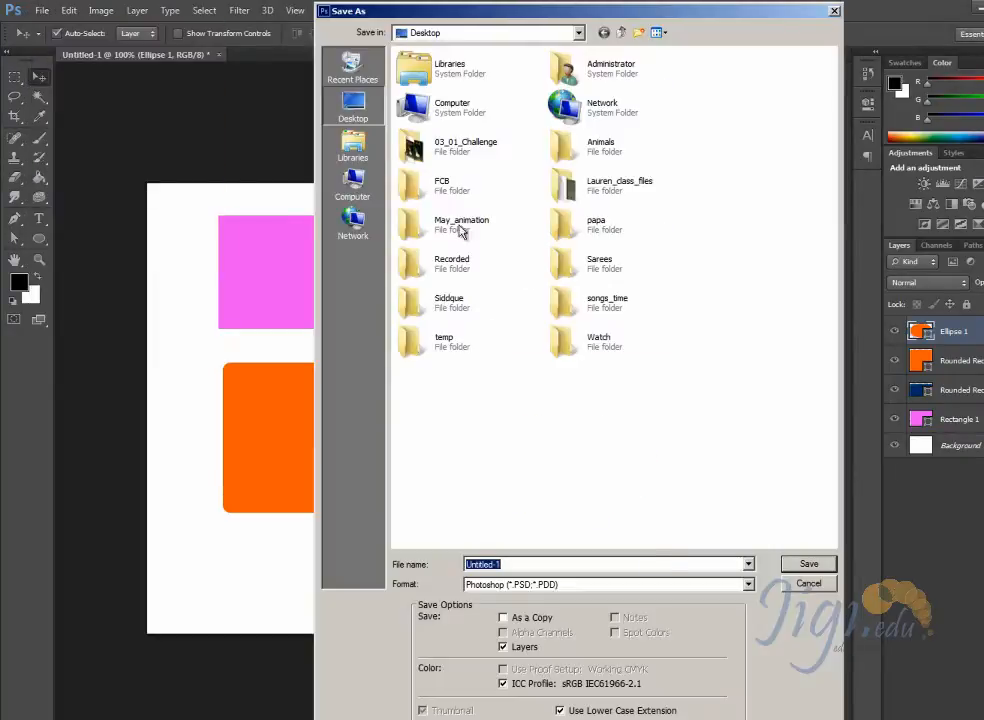
click(537, 592)
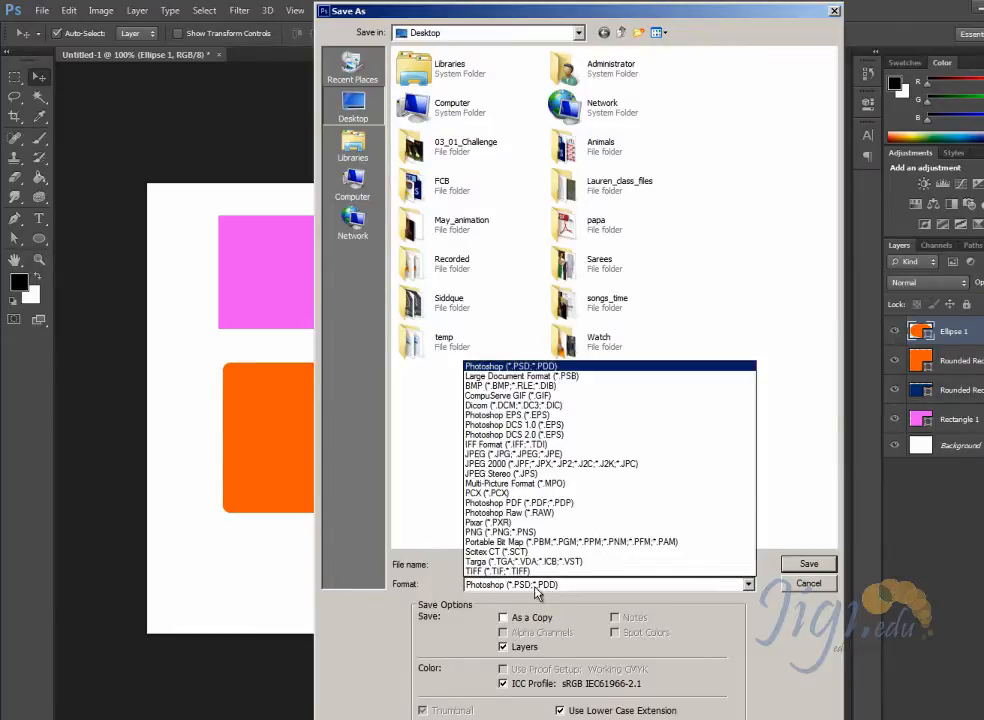
click(537, 588)
click(537, 588)
click(537, 590)
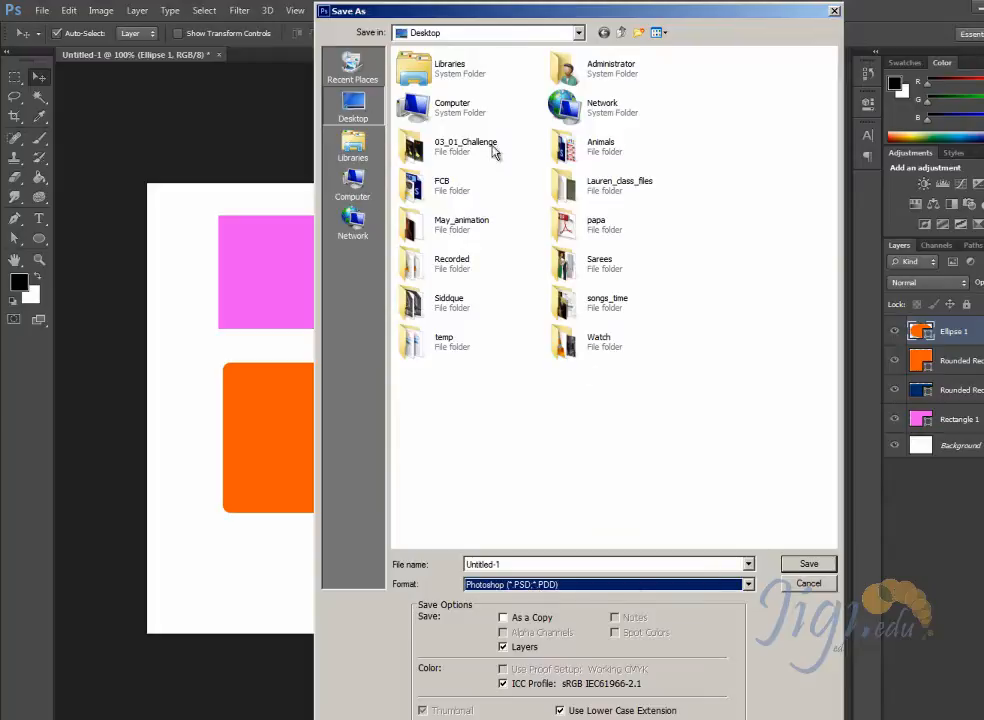
Step: Name the file Chapter_one and save it to the Desktop in Photoshop (*.PSD;*.PDD) format with layers kept
double_click(575, 563)
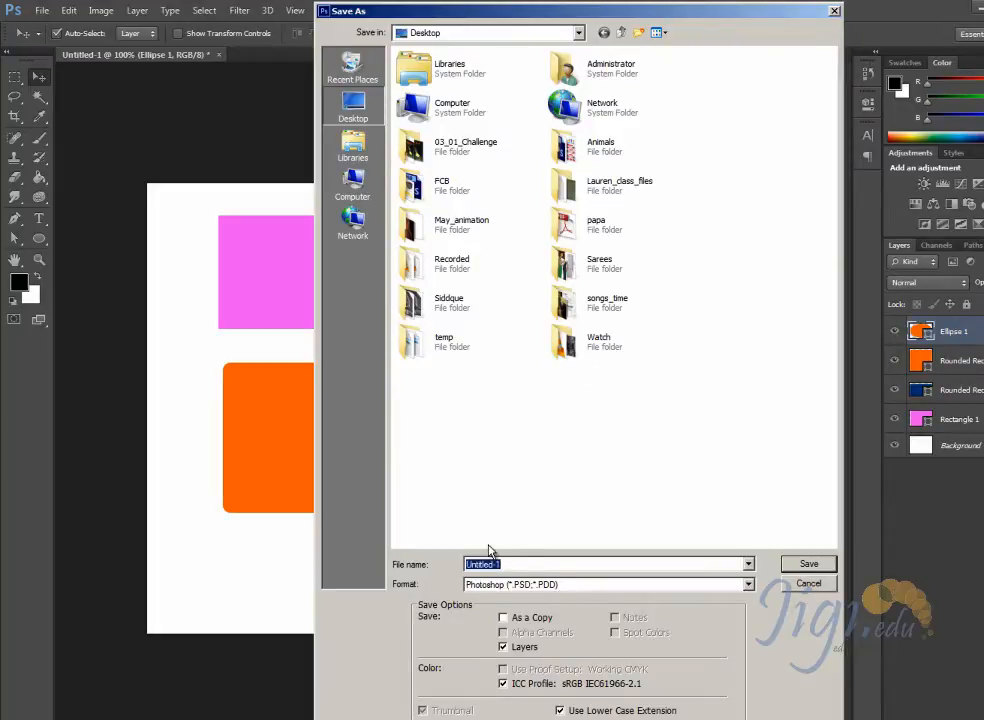
text(Chapter_on)
click(530, 584)
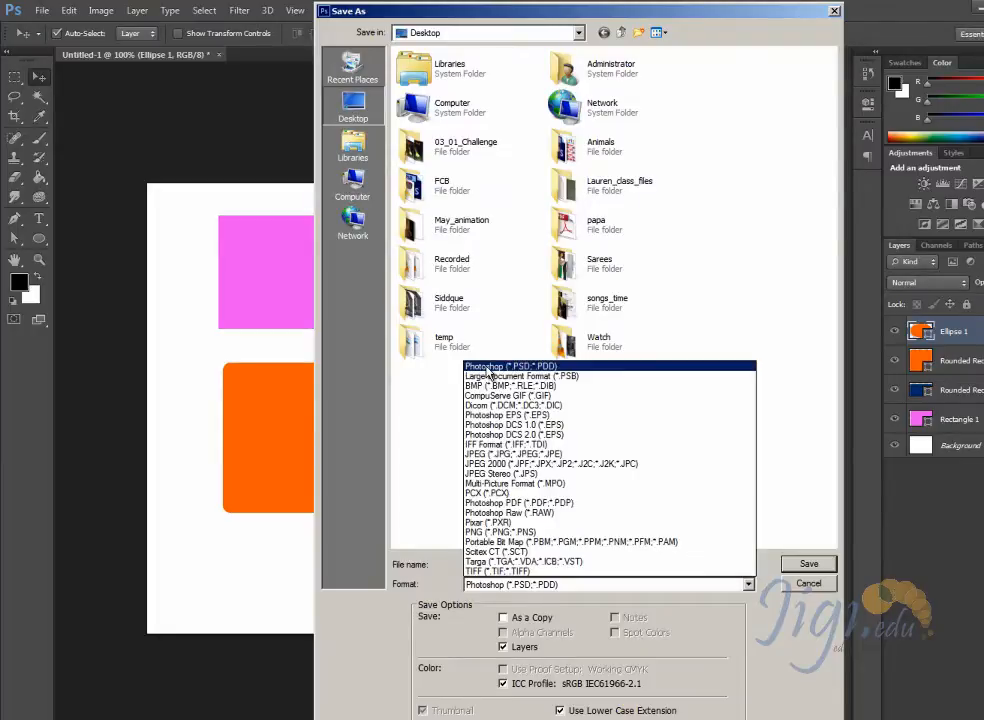
click(553, 368)
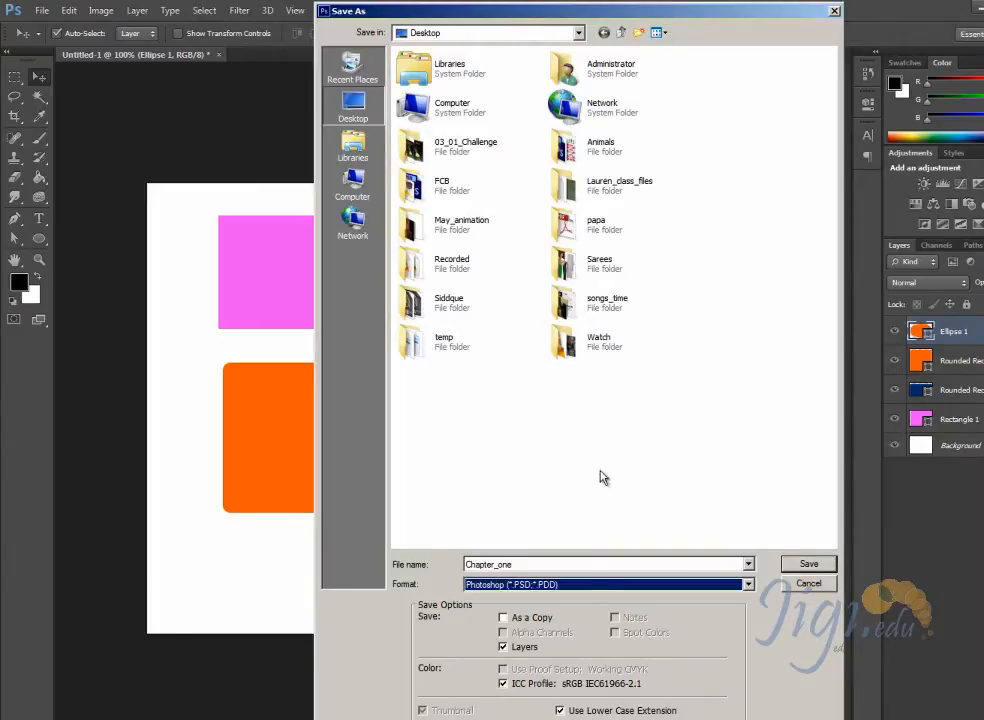
click(808, 563)
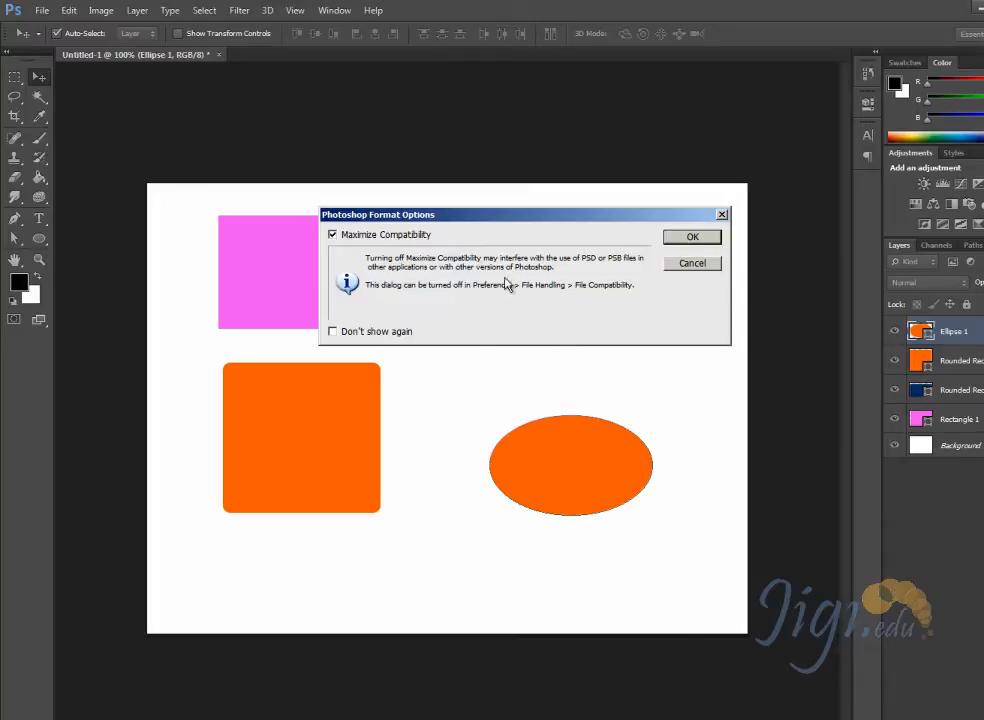
Step: Accept the Photoshop format options with Maximize Compatibility enabled, and close the saved document
drag(474, 215, 334, 123)
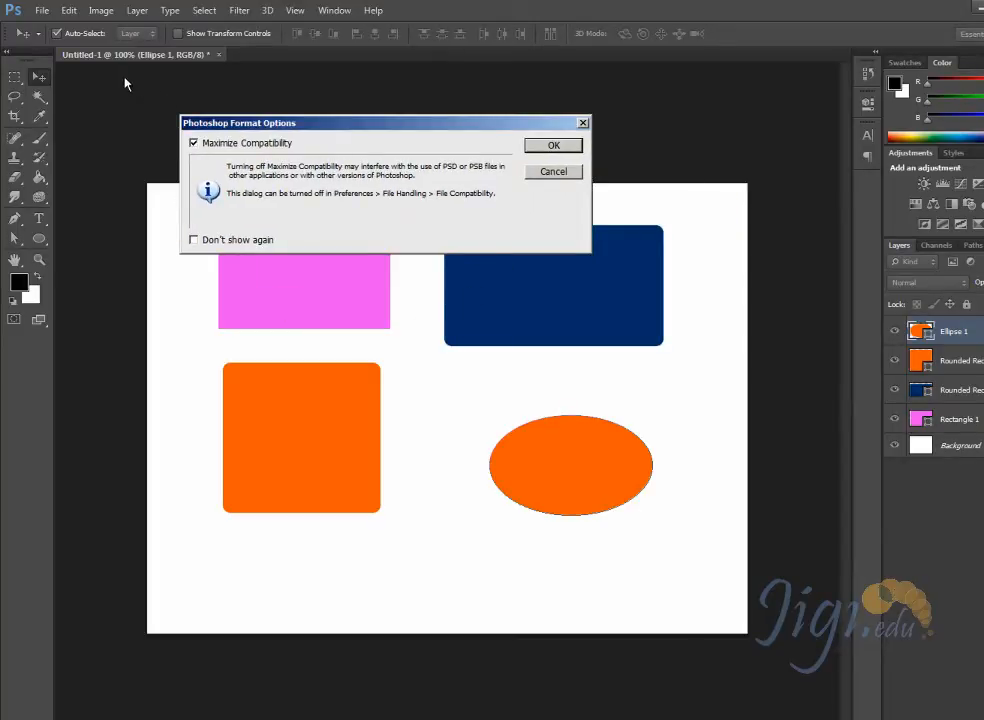
drag(437, 127, 576, 131)
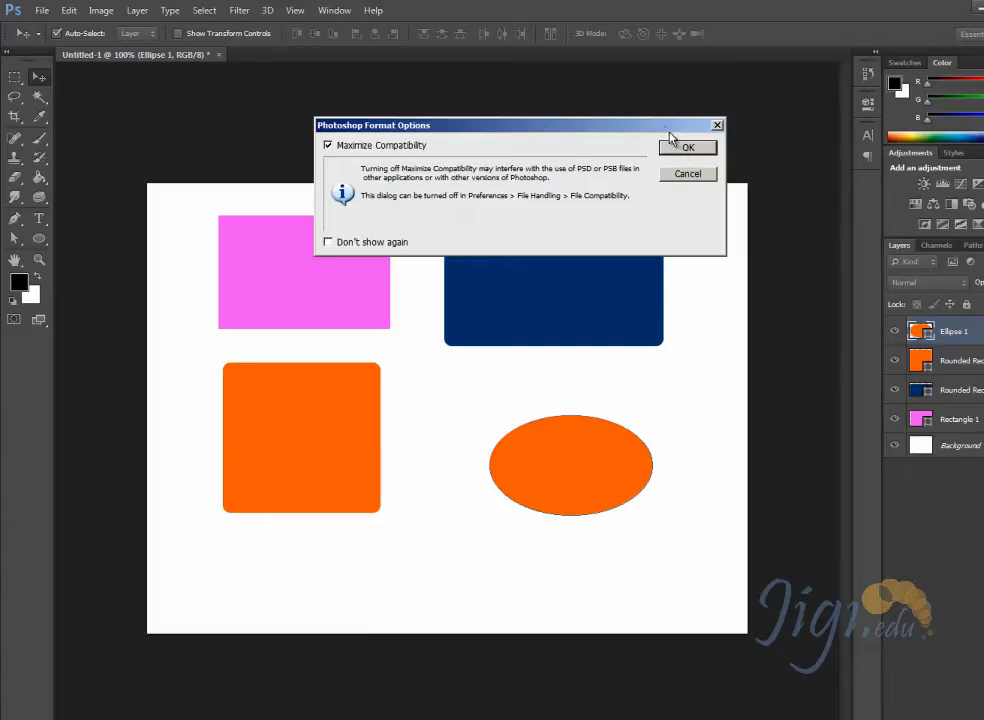
drag(667, 127, 674, 110)
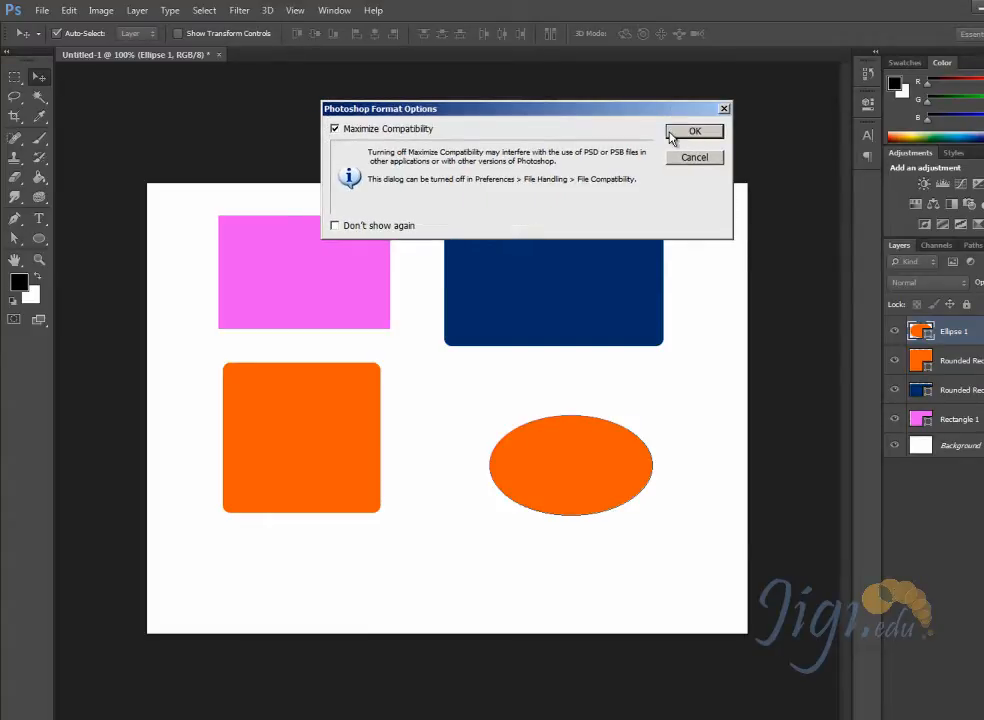
click(692, 132)
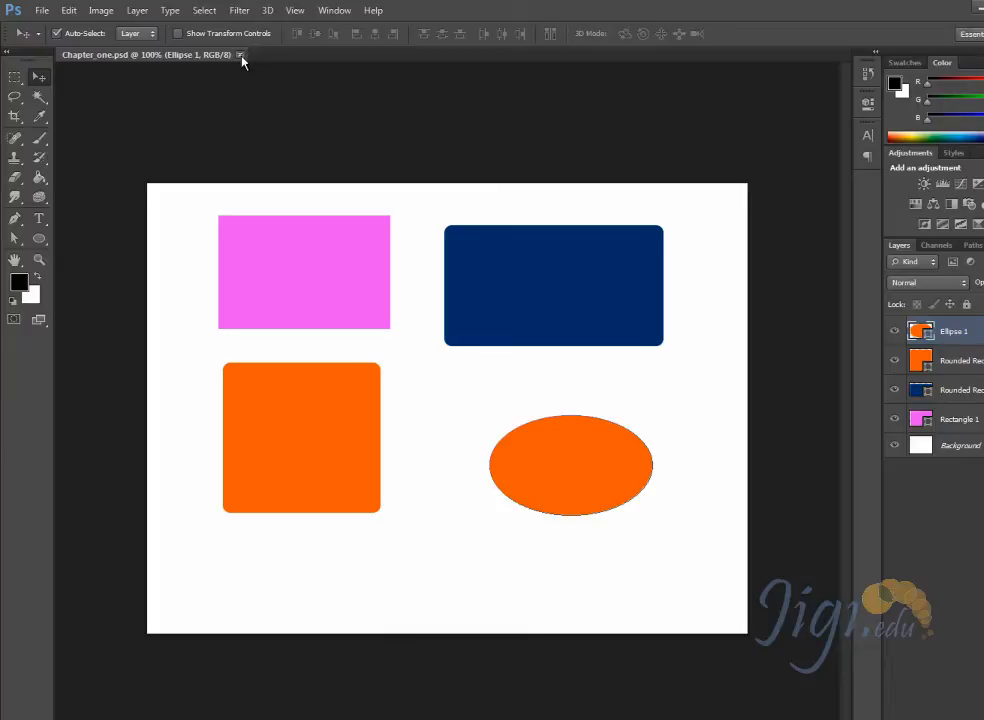
click(240, 56)
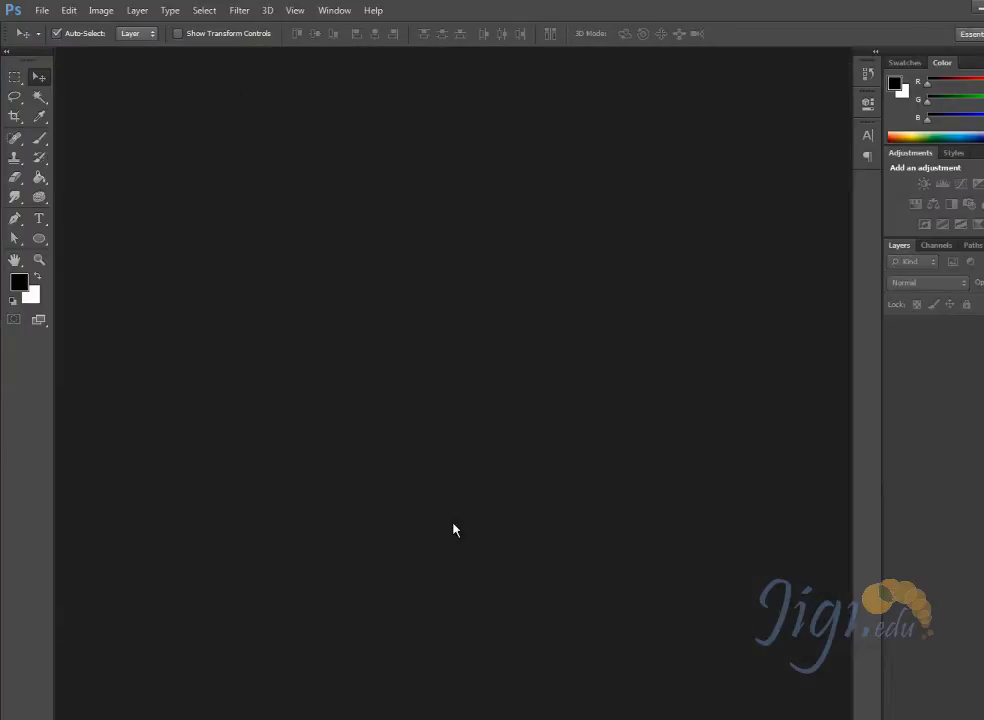